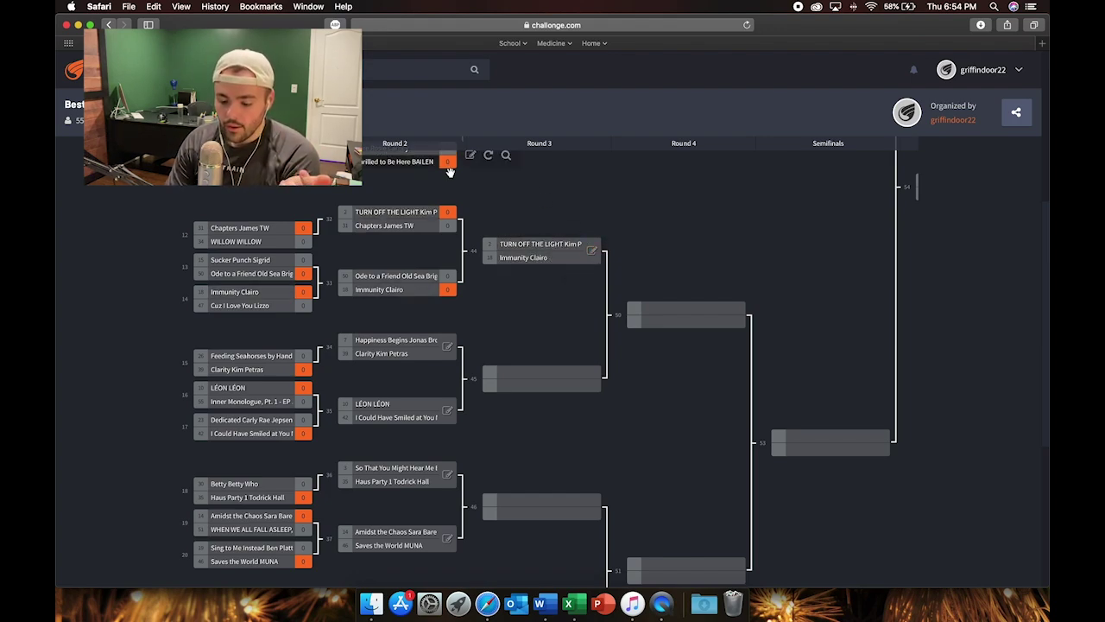
- Open the list of unreported matches for the Best Albums of 2019 tournament
{"action": "scroll", "coordinate": [462, 215], "scroll_direction": "up", "scroll_amount": 5}
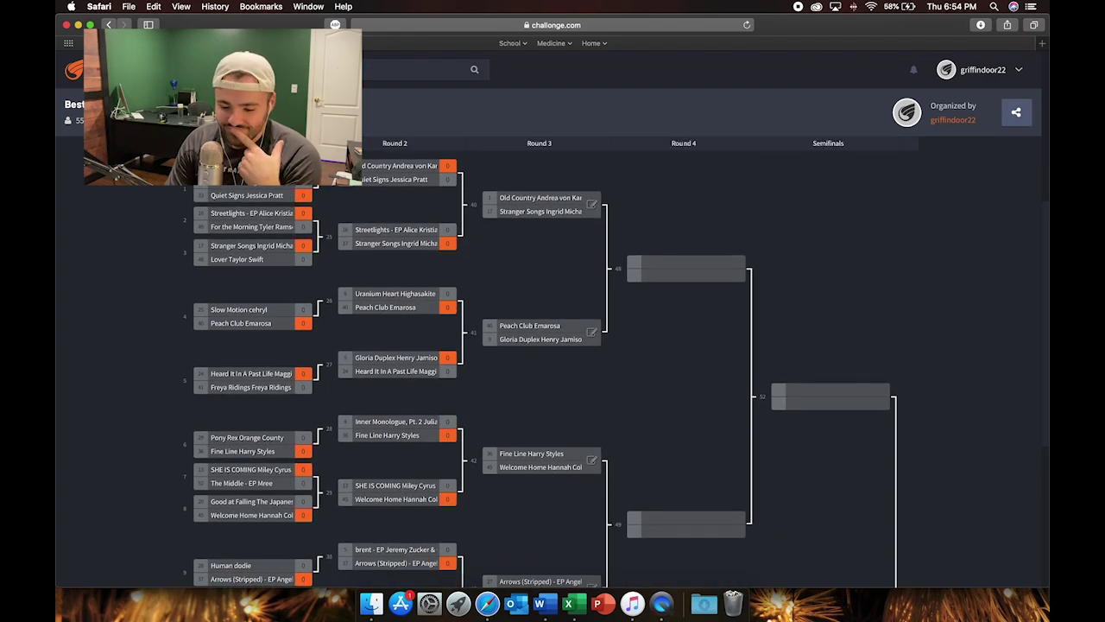
{"action": "scroll", "coordinate": [678, 216], "scroll_direction": "up", "scroll_amount": 5}
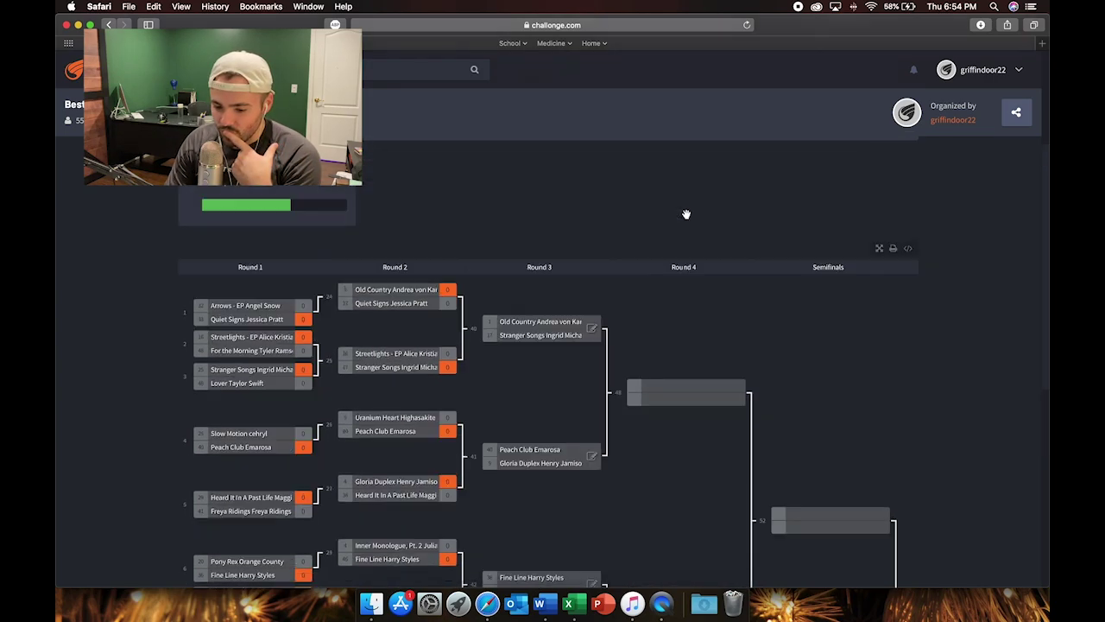
{"action": "left_click", "coordinate": [500, 261]}
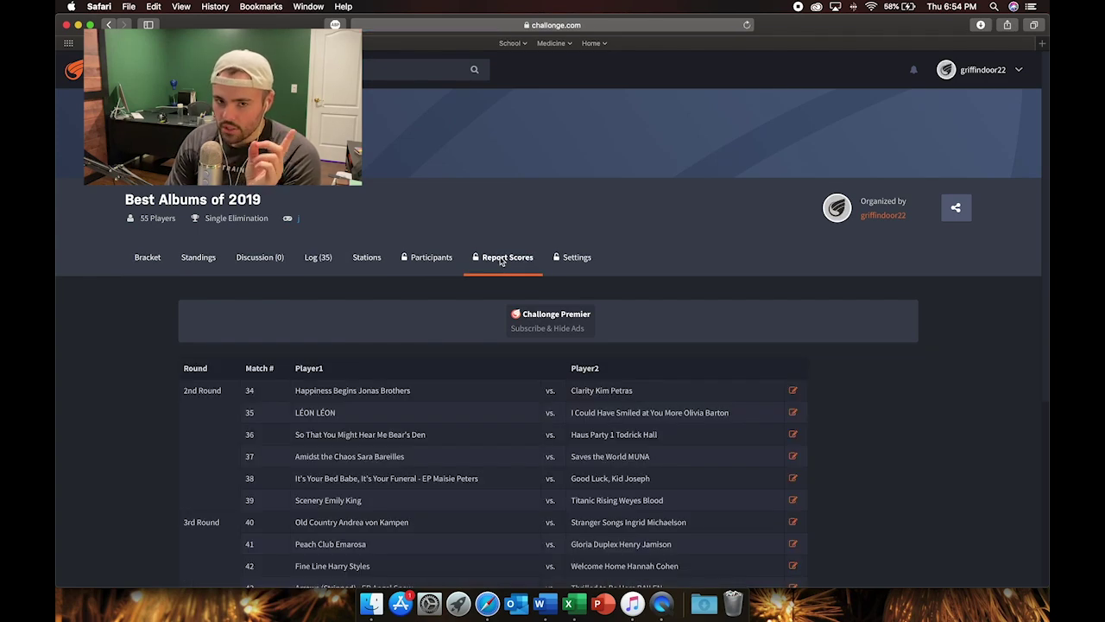
{"action": "scroll", "coordinate": [500, 260], "scroll_direction": "down", "scroll_amount": 5}
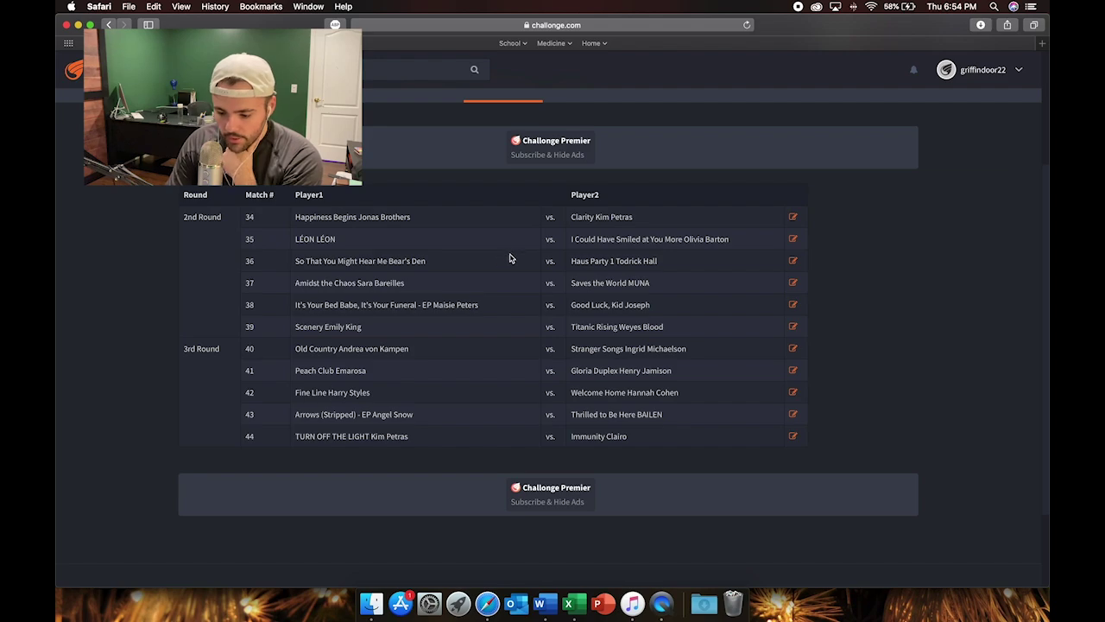
- Report Clarity by Kim Petras as the winner of match 34 and submit it without changing the scores
{"action": "left_click", "coordinate": [794, 218]}
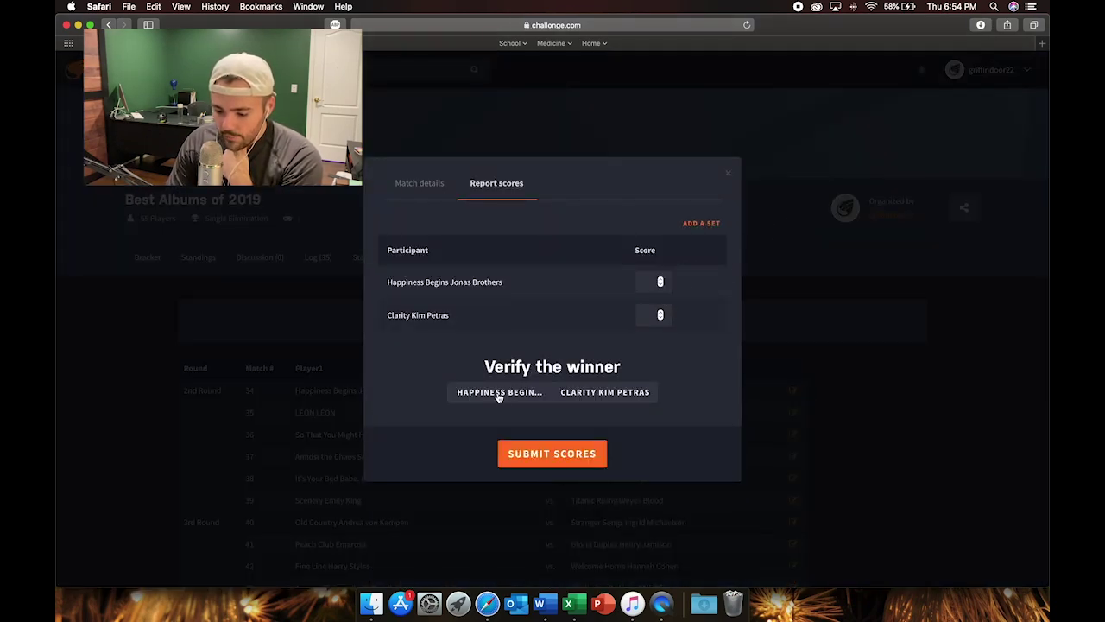
{"action": "left_click", "coordinate": [593, 397]}
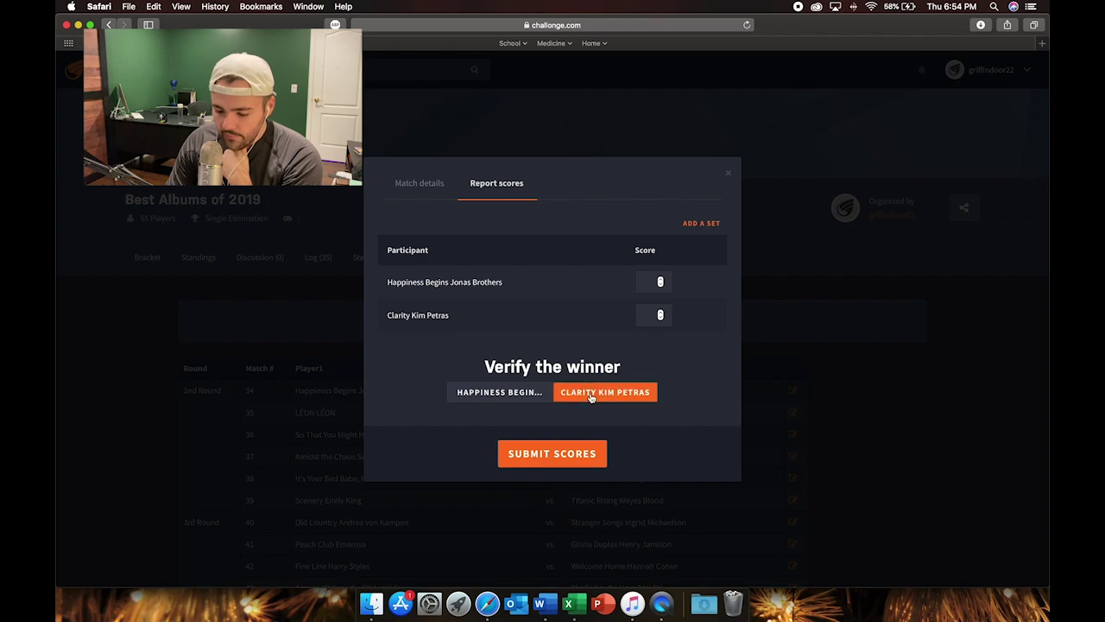
{"action": "left_click", "coordinate": [566, 455]}
{"action": "left_click", "coordinate": [675, 327]}
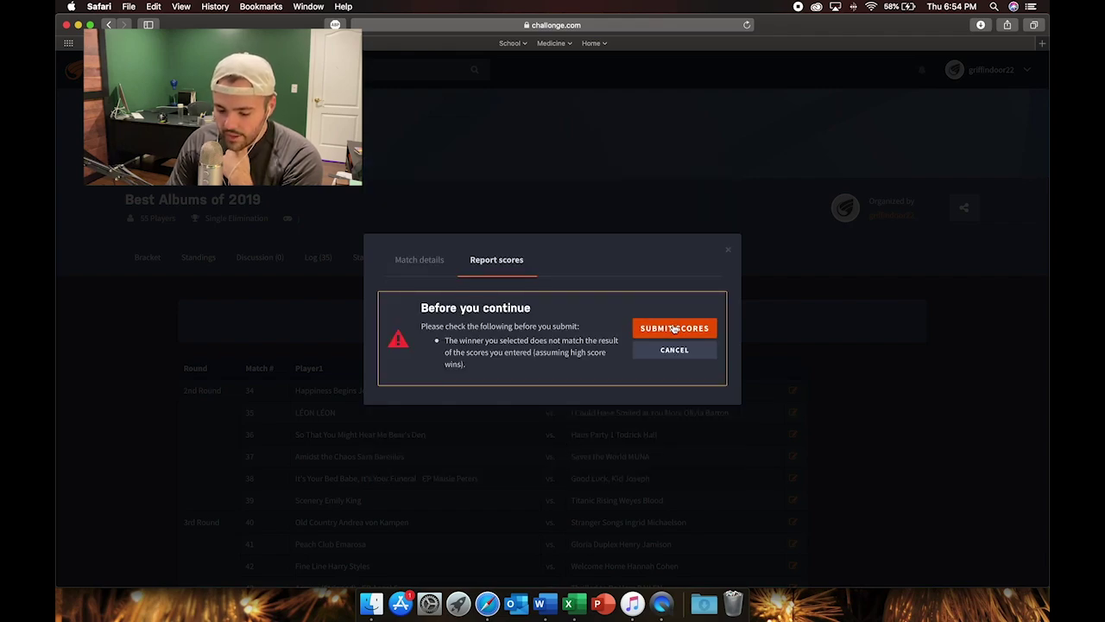
{"action": "left_click", "coordinate": [674, 328]}
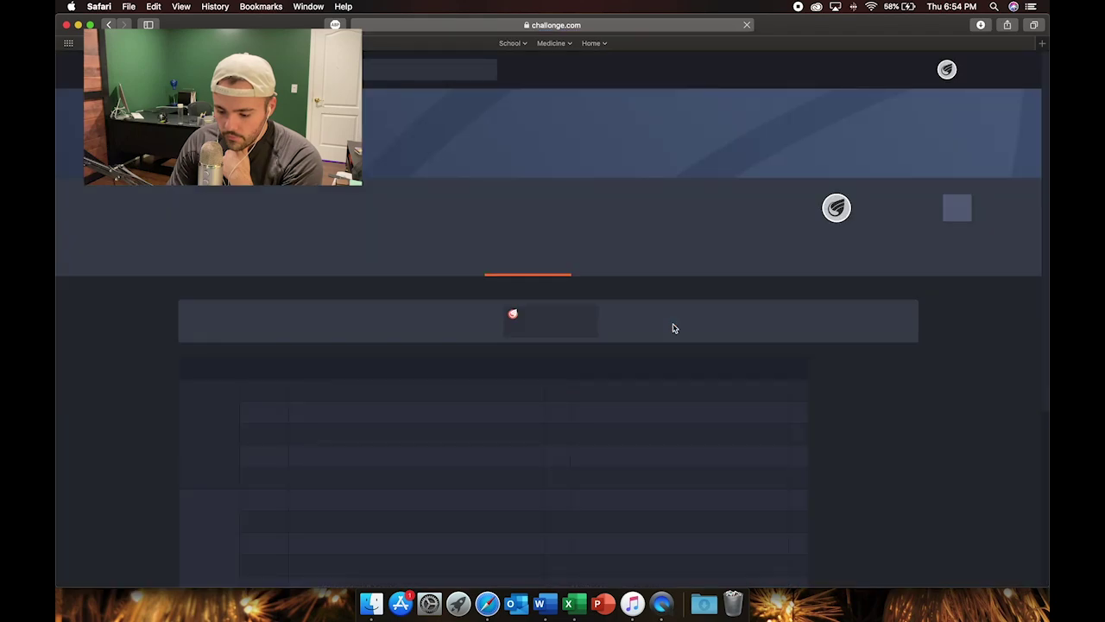
- Report I Could Have Smiled at You More by Olivia Barton as the winner of match 35 and submit it
{"action": "scroll", "coordinate": [674, 328], "scroll_direction": "down", "scroll_amount": 3}
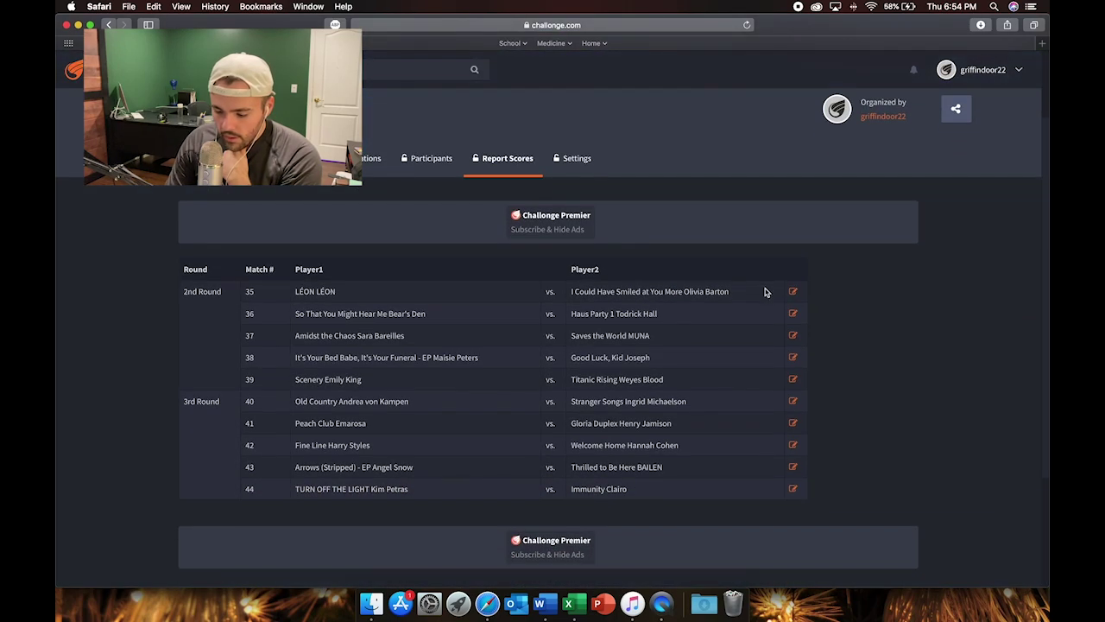
{"action": "left_click", "coordinate": [791, 294]}
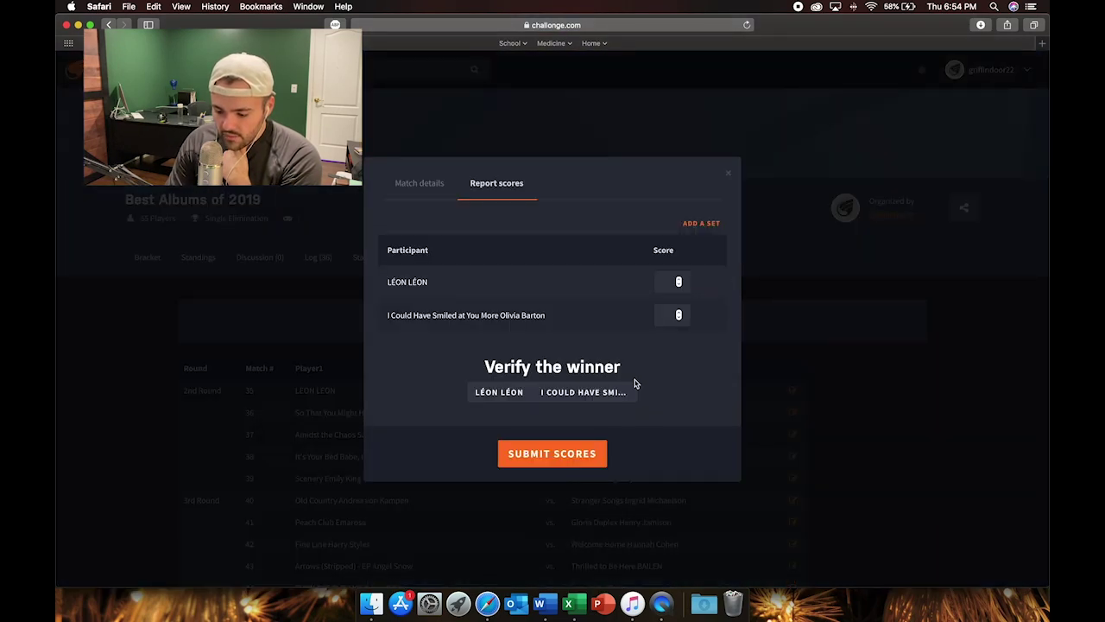
{"action": "left_click", "coordinate": [578, 393]}
{"action": "left_click", "coordinate": [536, 451]}
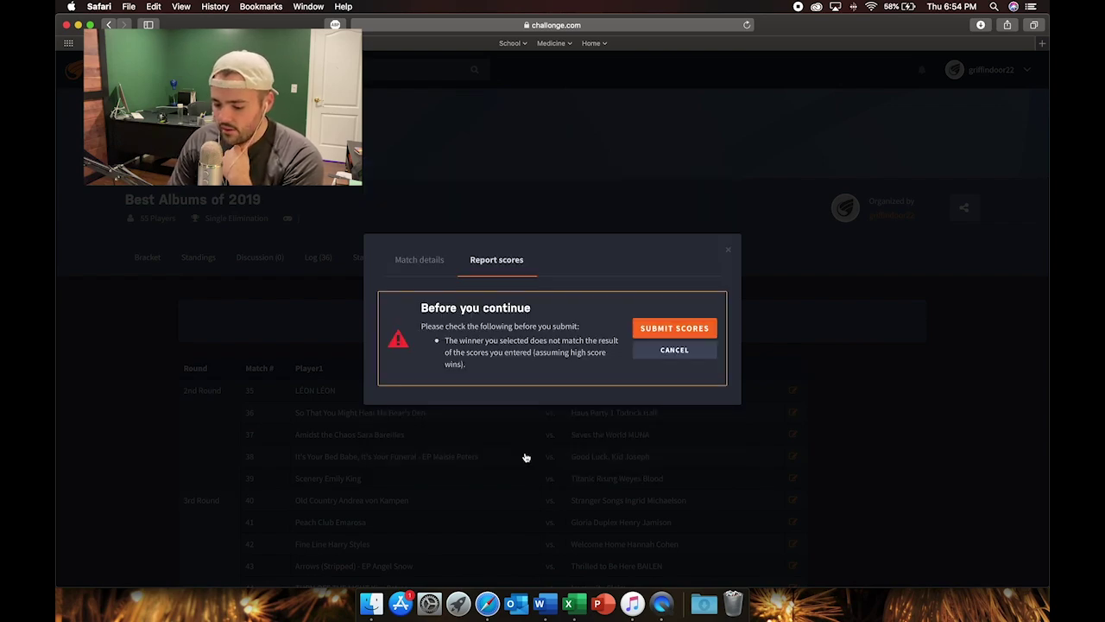
{"action": "left_click", "coordinate": [691, 330]}
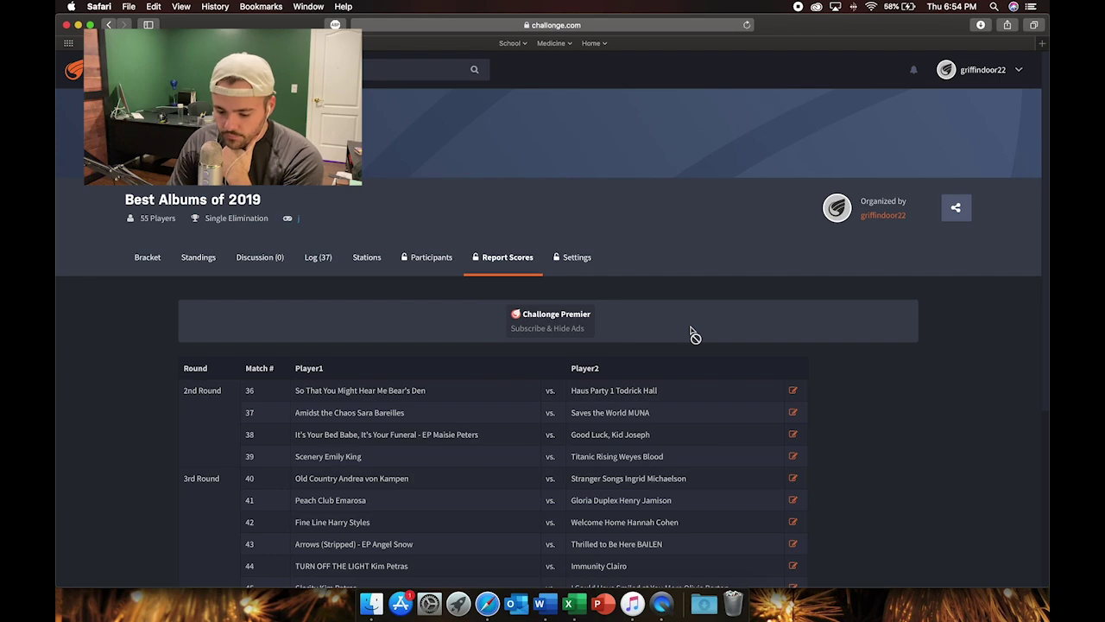
- Open the score report for match 36, So That You Might Hear Me against Haus Party 1
{"action": "scroll", "coordinate": [691, 332], "scroll_direction": "down", "scroll_amount": 3}
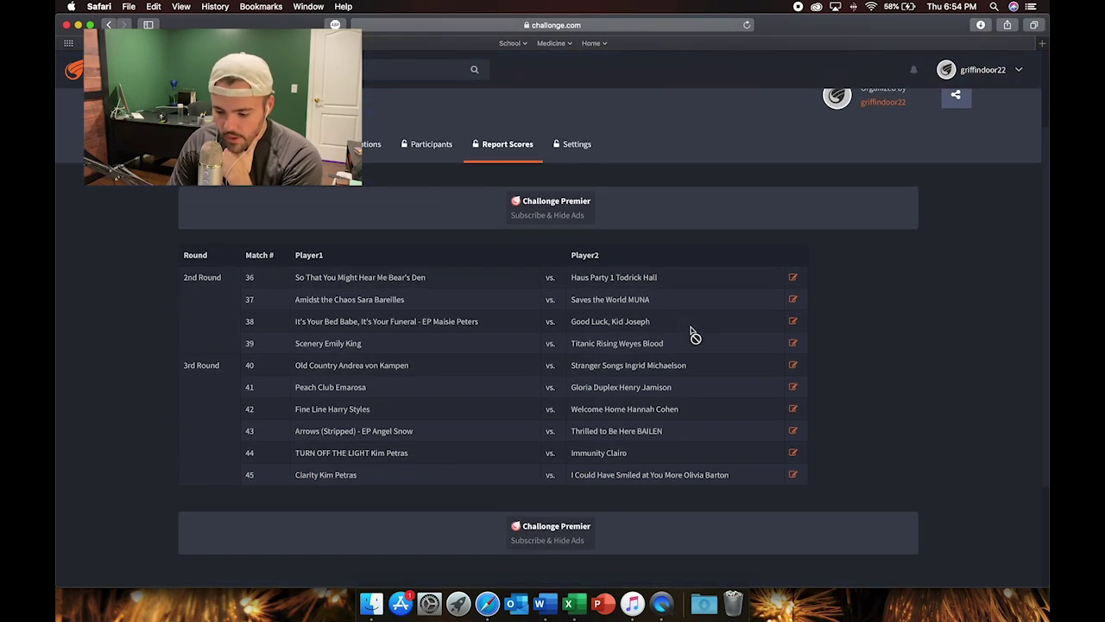
{"action": "left_click", "coordinate": [792, 277]}
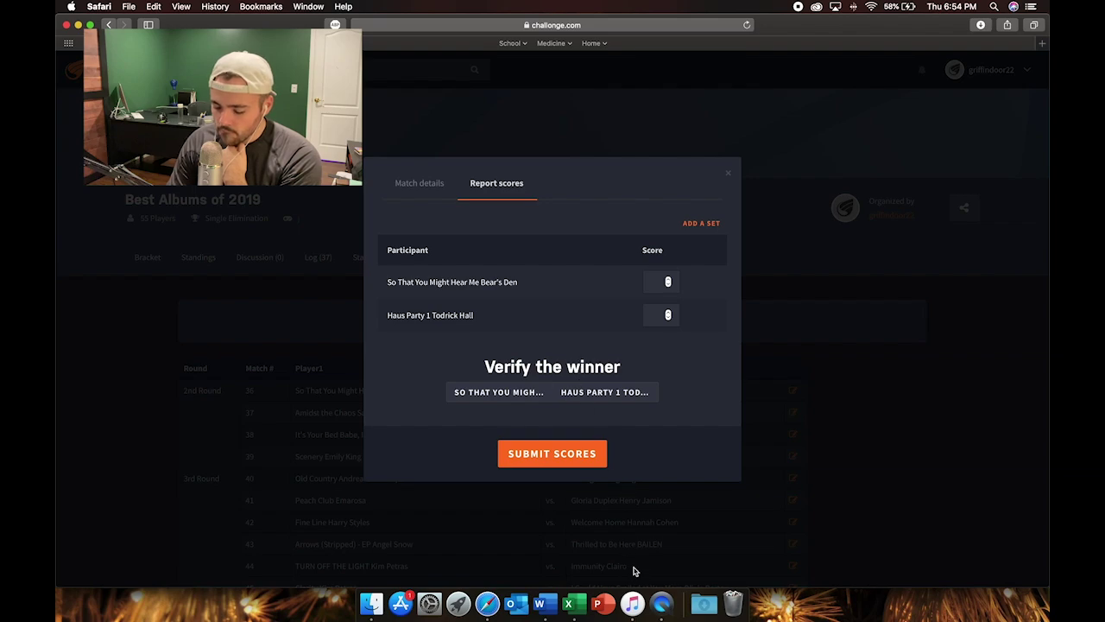
- Switch to Music, search for "haus" and open Todrick Hall's album Haus Party 1 to view its tracks
{"action": "left_click", "coordinate": [632, 603]}
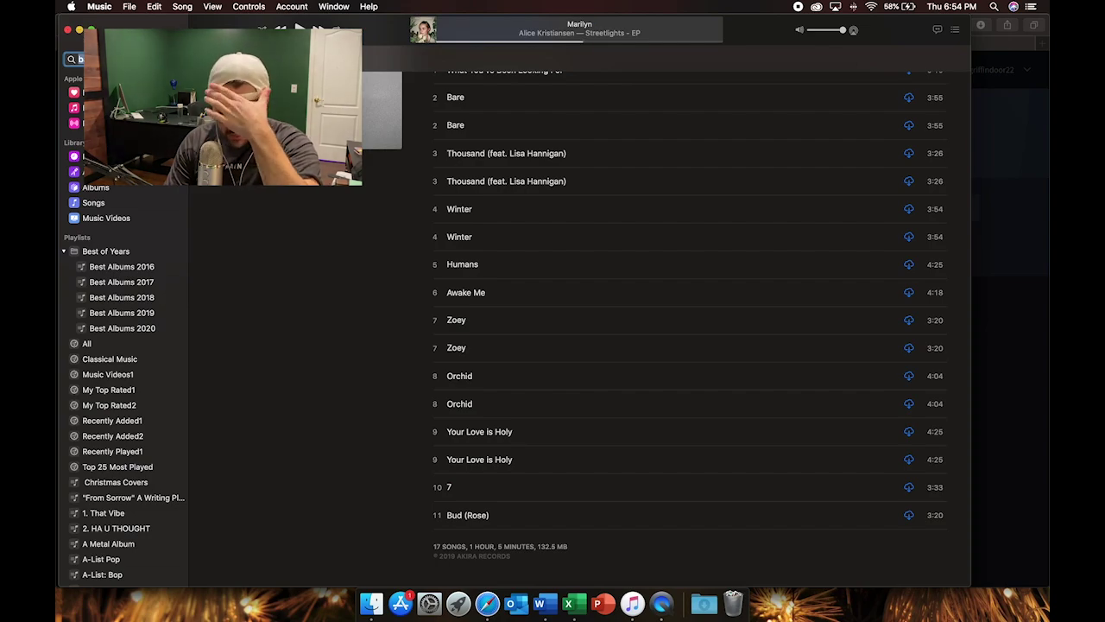
{"action": "key", "text": "super+f"}
{"action": "type", "text": "jais"}
{"action": "key", "text": "BackSpace"}
{"action": "key", "text": "BackSpace"}
{"action": "key", "text": "BackSpace"}
{"action": "key", "text": "BackSpace"}
{"action": "type", "text": "haus"}
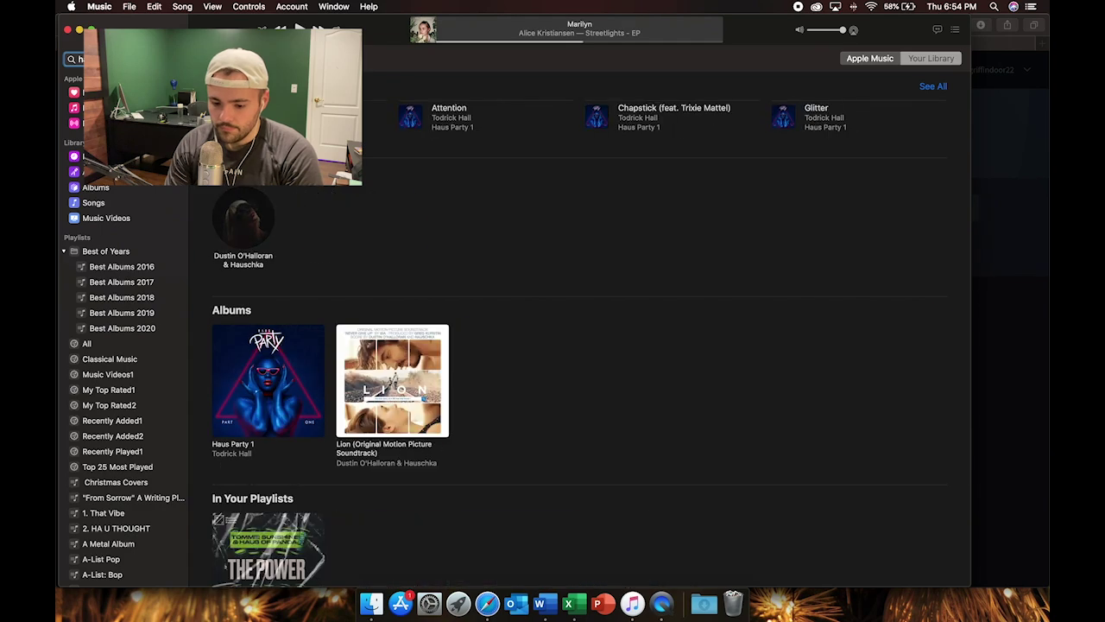
{"action": "left_click", "coordinate": [261, 364]}
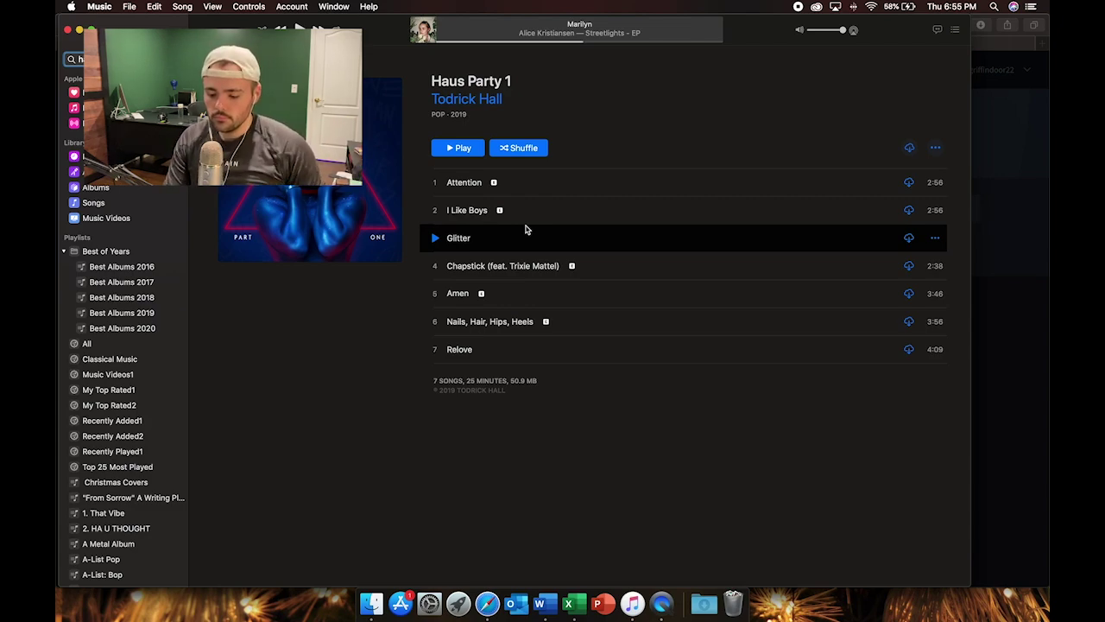
- Switch back to Safari and submit Haus Party 1 by Todrick Hall as the winner of match 36
{"action": "left_click", "coordinate": [488, 601]}
{"action": "left_click", "coordinate": [628, 393]}
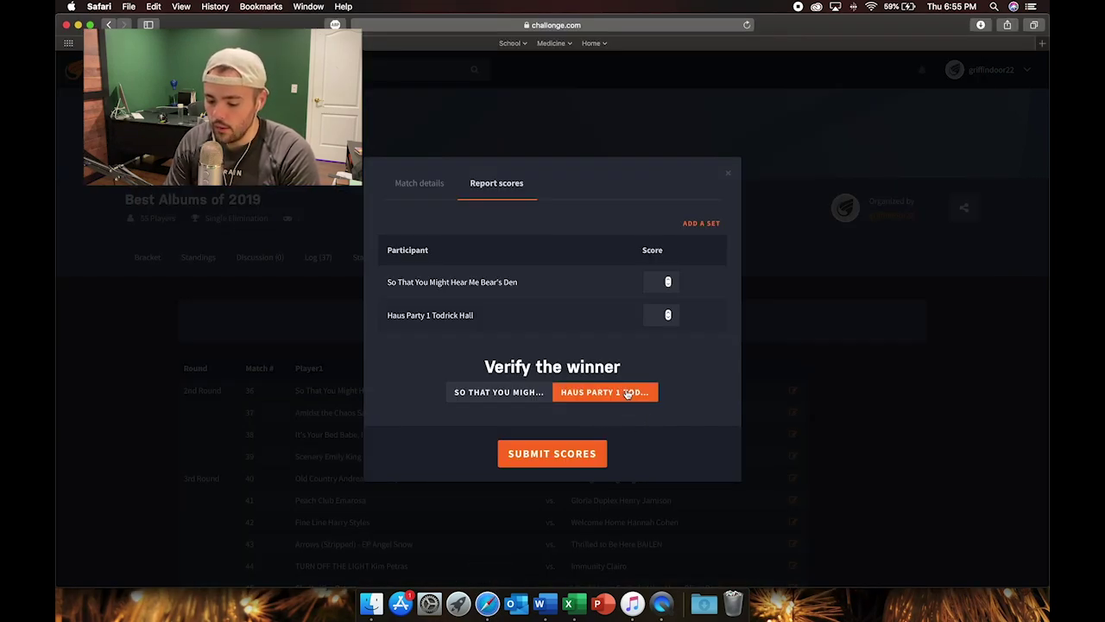
{"action": "left_click", "coordinate": [540, 458]}
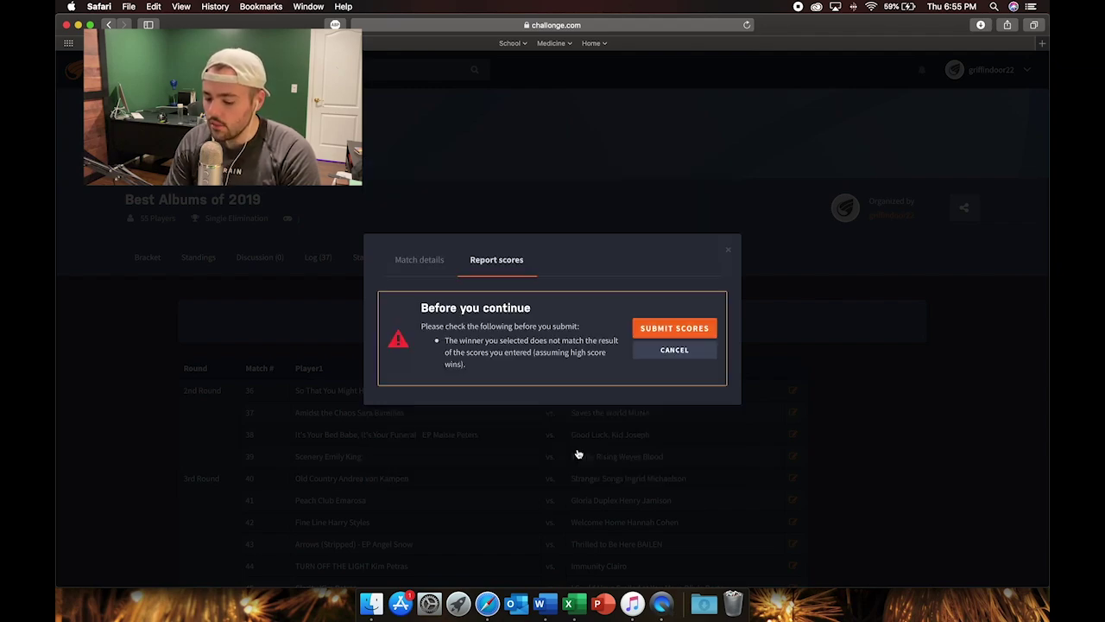
{"action": "left_click", "coordinate": [678, 333]}
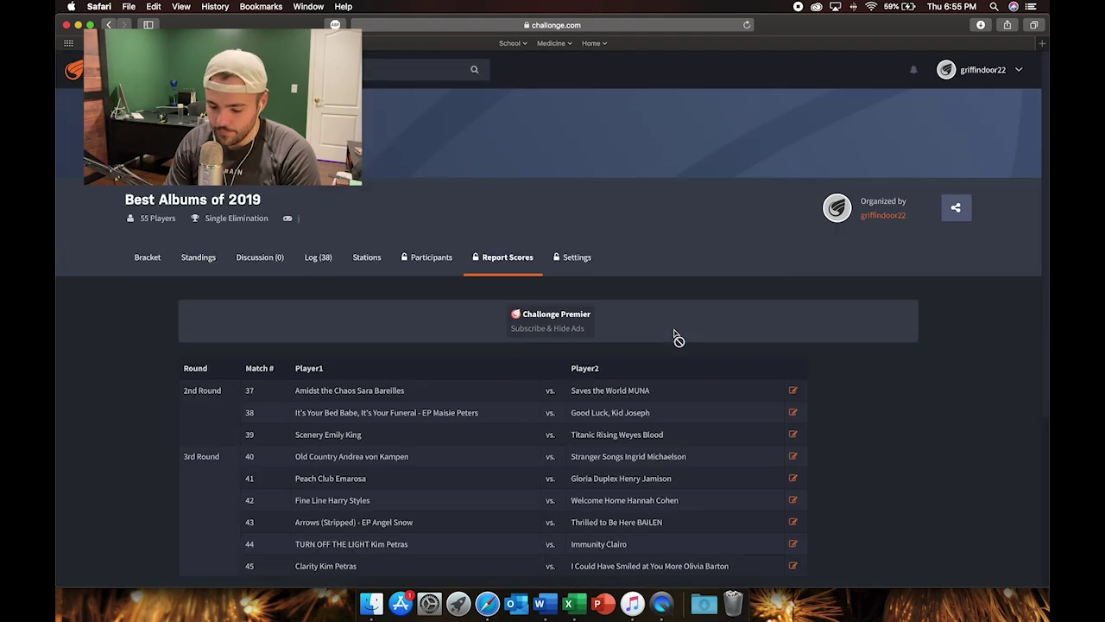
- Report Saves the World by MUNA as the winner of match 37 and submit it
{"action": "scroll", "coordinate": [678, 337], "scroll_direction": "down", "scroll_amount": 2}
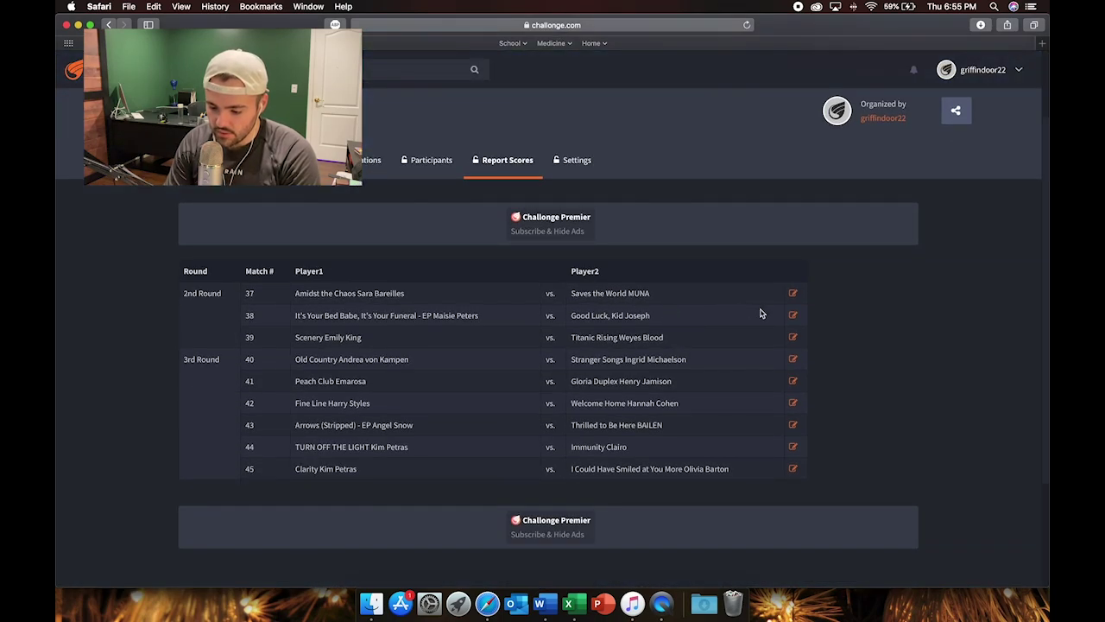
{"action": "left_click", "coordinate": [789, 297]}
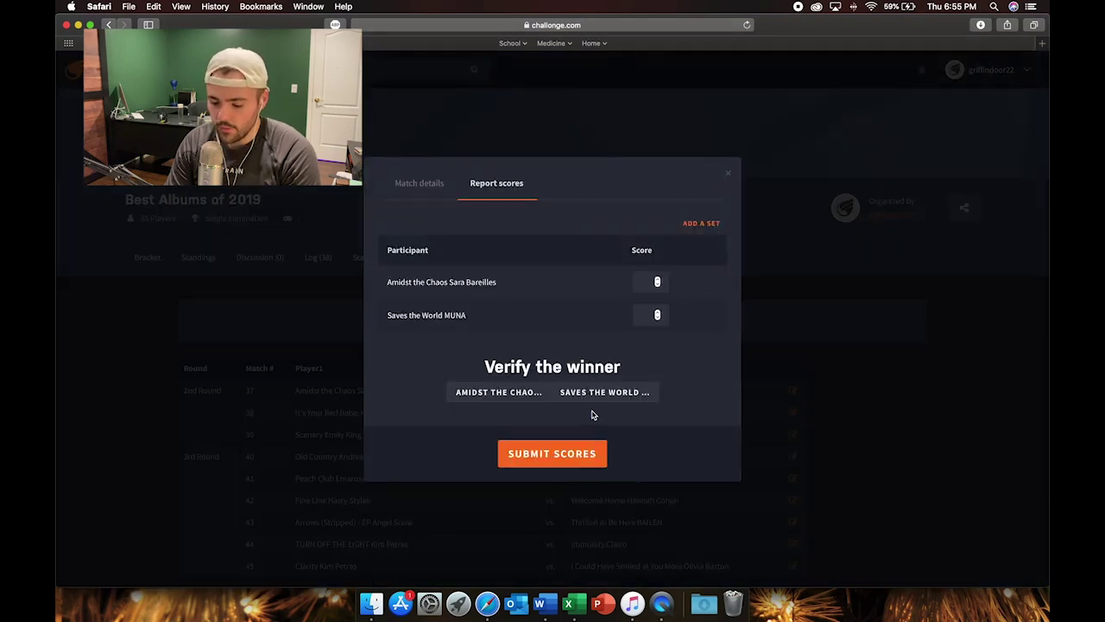
{"action": "left_click", "coordinate": [608, 393]}
{"action": "left_click", "coordinate": [572, 464]}
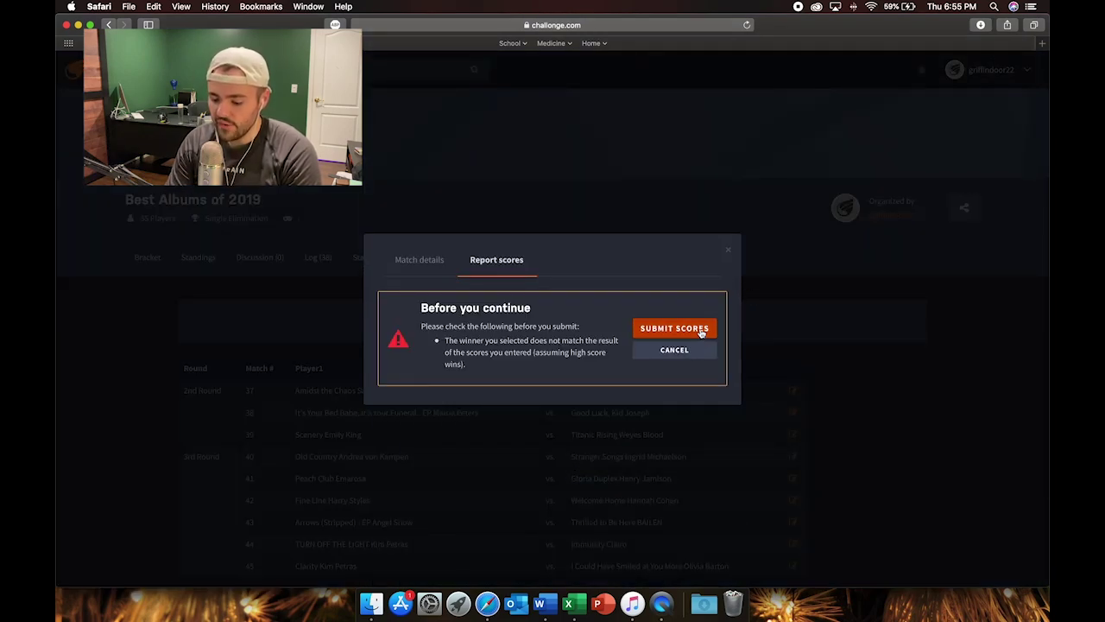
{"action": "left_click", "coordinate": [701, 331]}
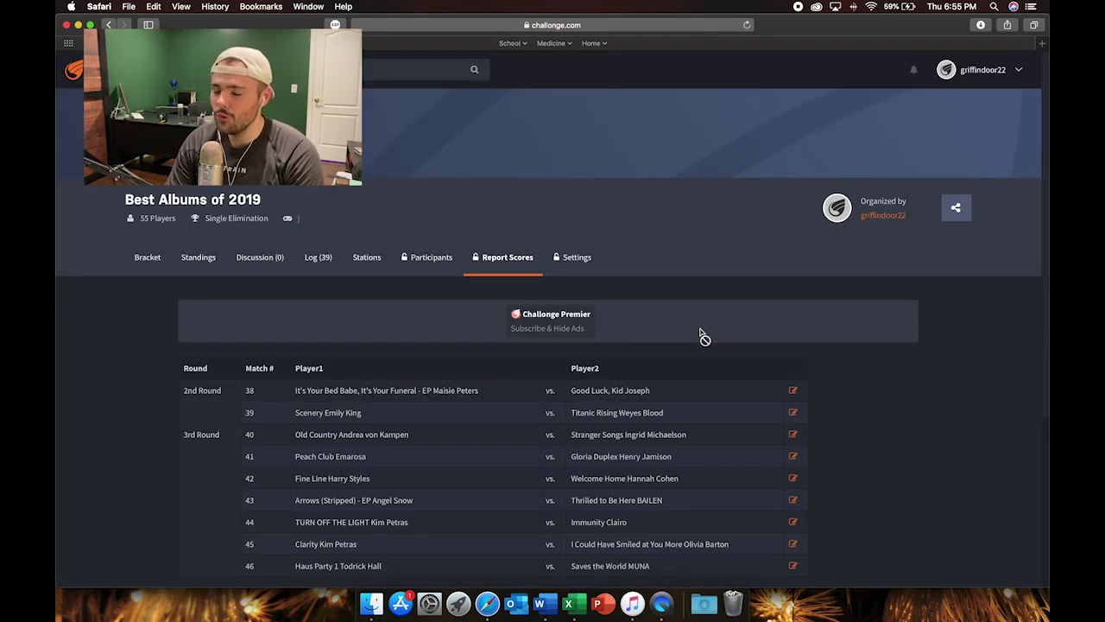
- Switch to Music, search for "joseph" and open the album Good Luck, Kid to view its tracks
{"action": "left_click", "coordinate": [632, 602]}
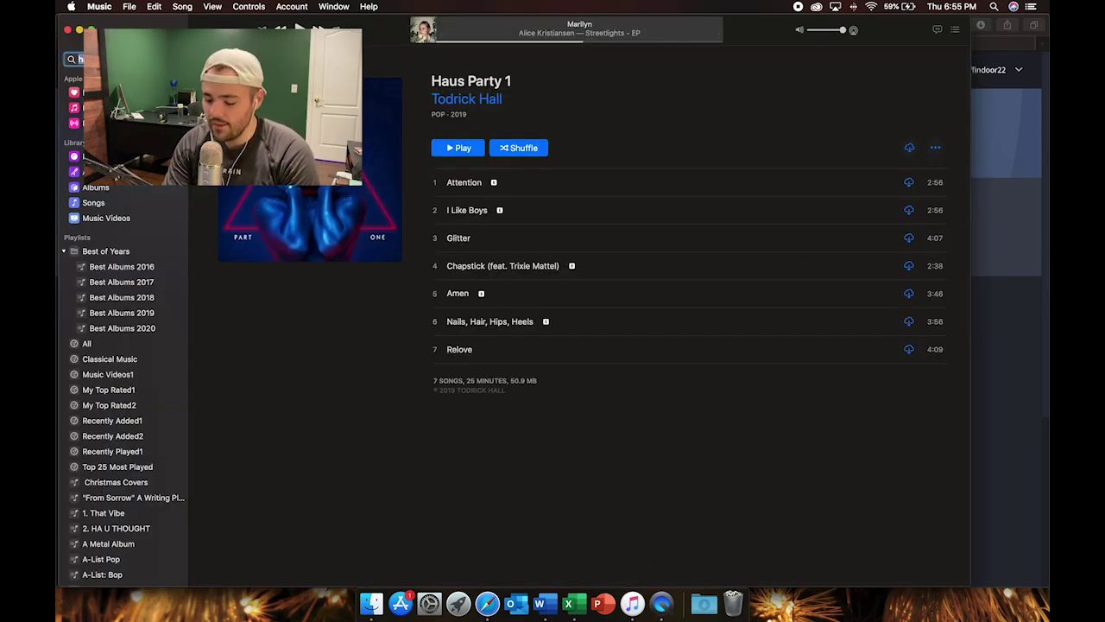
{"action": "type", "text": "joseph"}
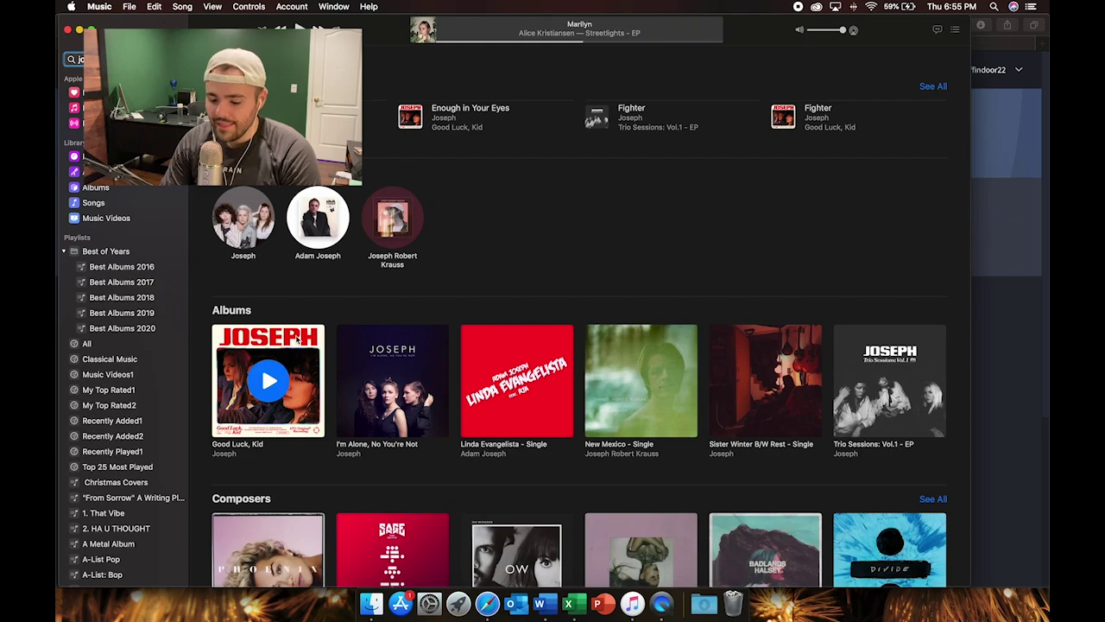
{"action": "left_click", "coordinate": [296, 339]}
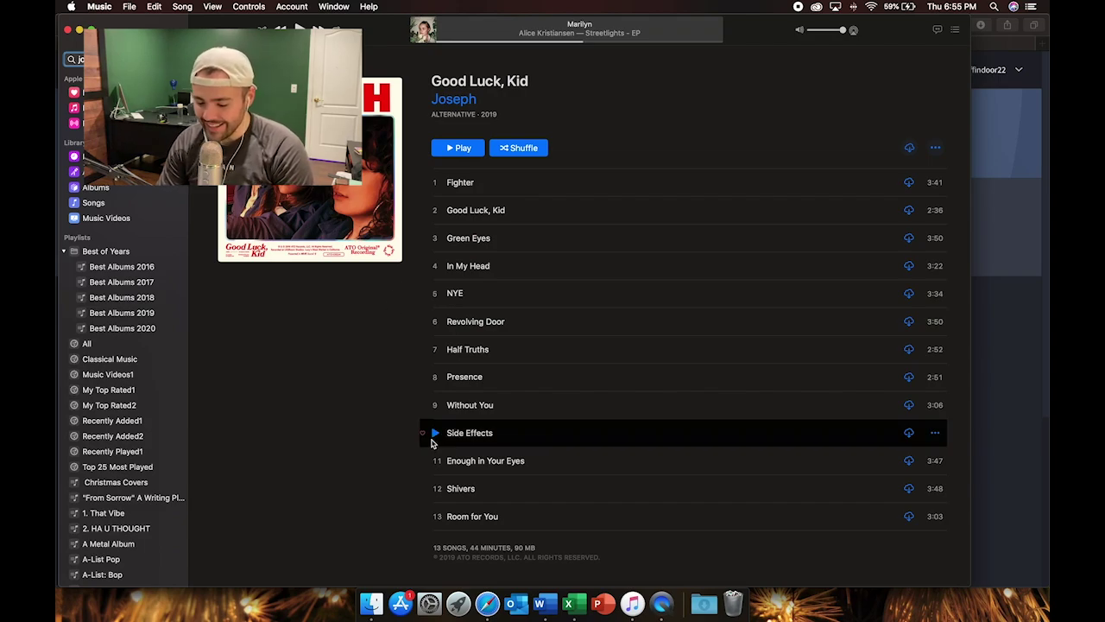
- Search the music library for "muna" and open the album Saves the World to view its tracks
{"action": "key", "text": "super+f"}
{"action": "type", "text": "muna"}
{"action": "key", "text": "Return"}
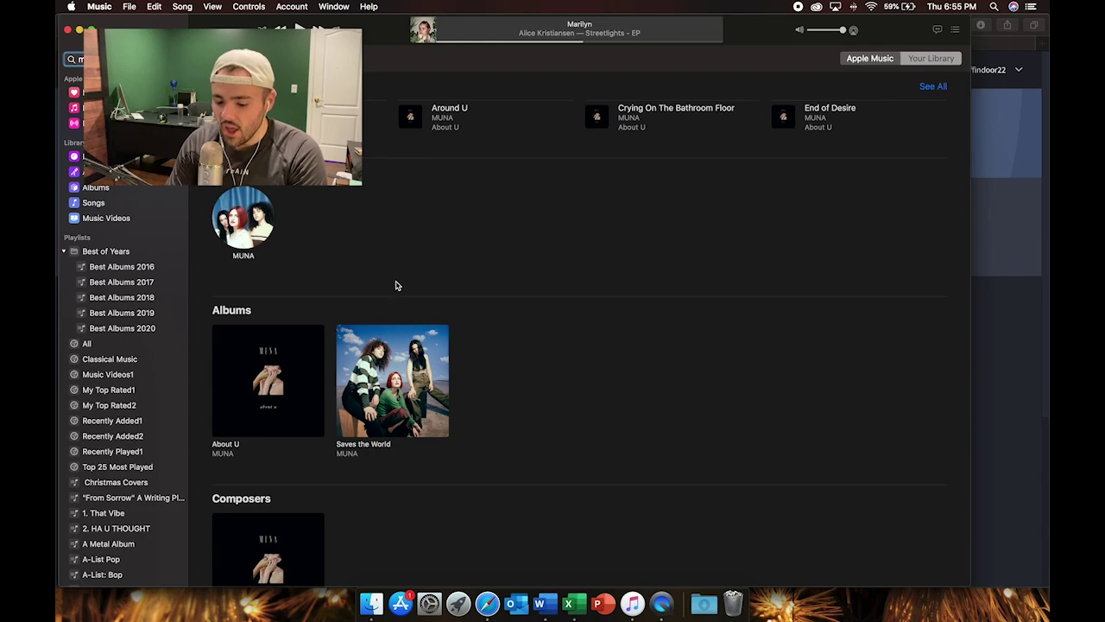
{"action": "left_click", "coordinate": [416, 354]}
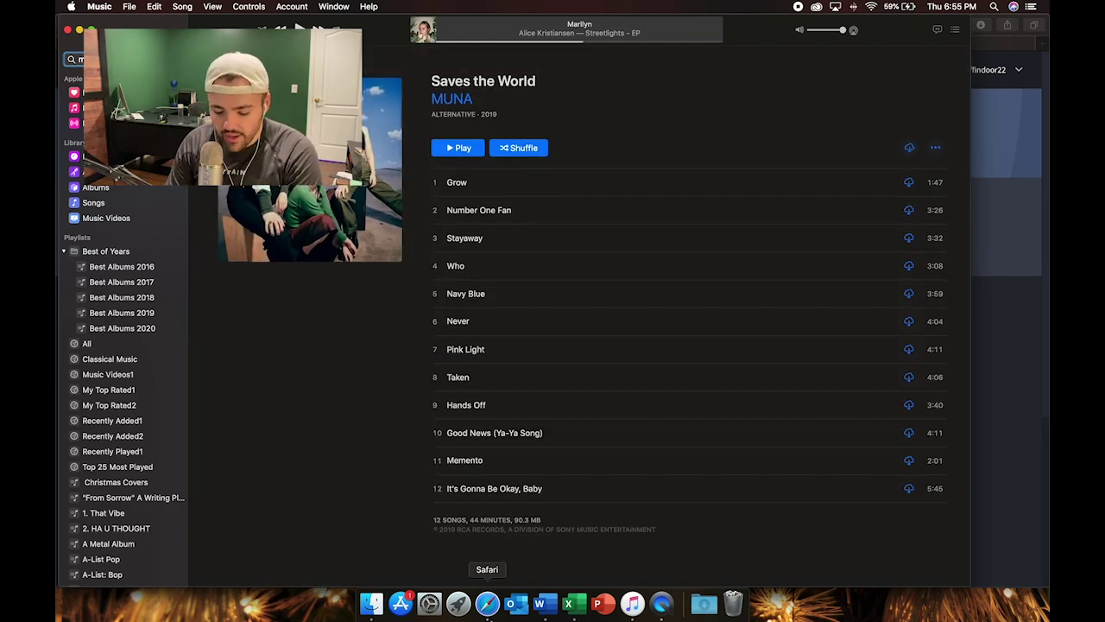
- Switch back to Safari and submit Good Luck, Kid by Joseph as the winner of match 38
{"action": "left_click", "coordinate": [488, 603]}
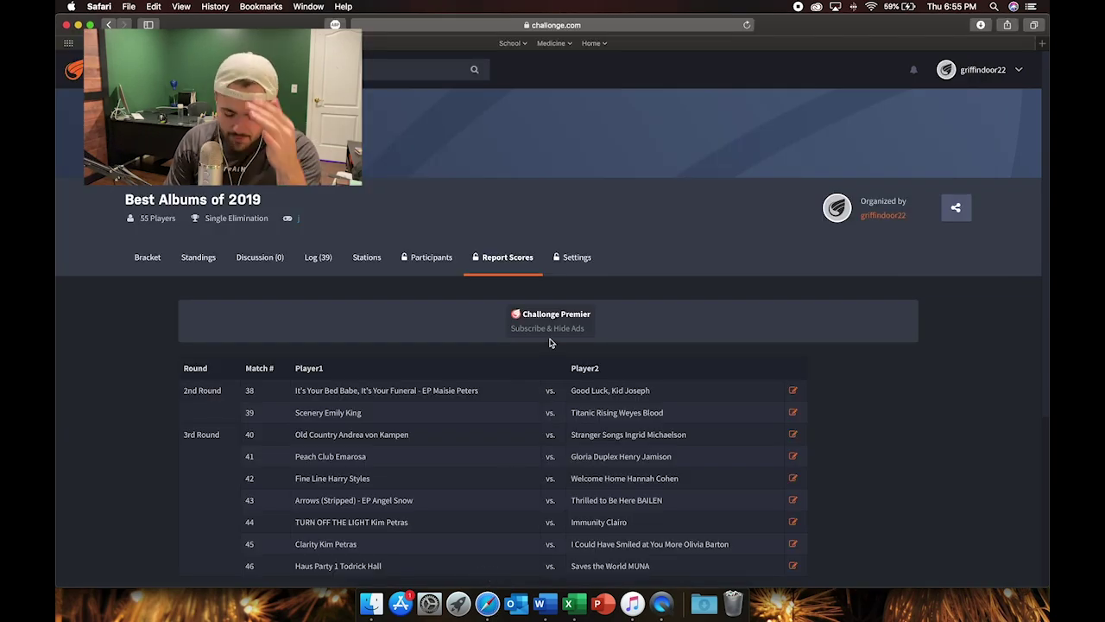
{"action": "scroll", "coordinate": [553, 335], "scroll_direction": "down", "scroll_amount": 3}
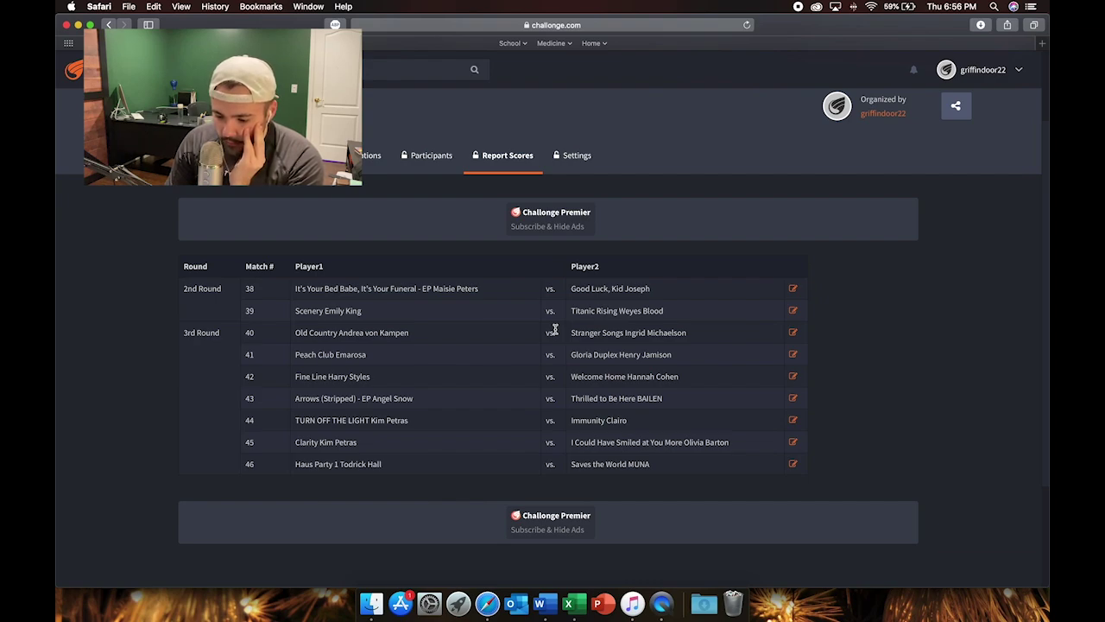
{"action": "left_click", "coordinate": [793, 290]}
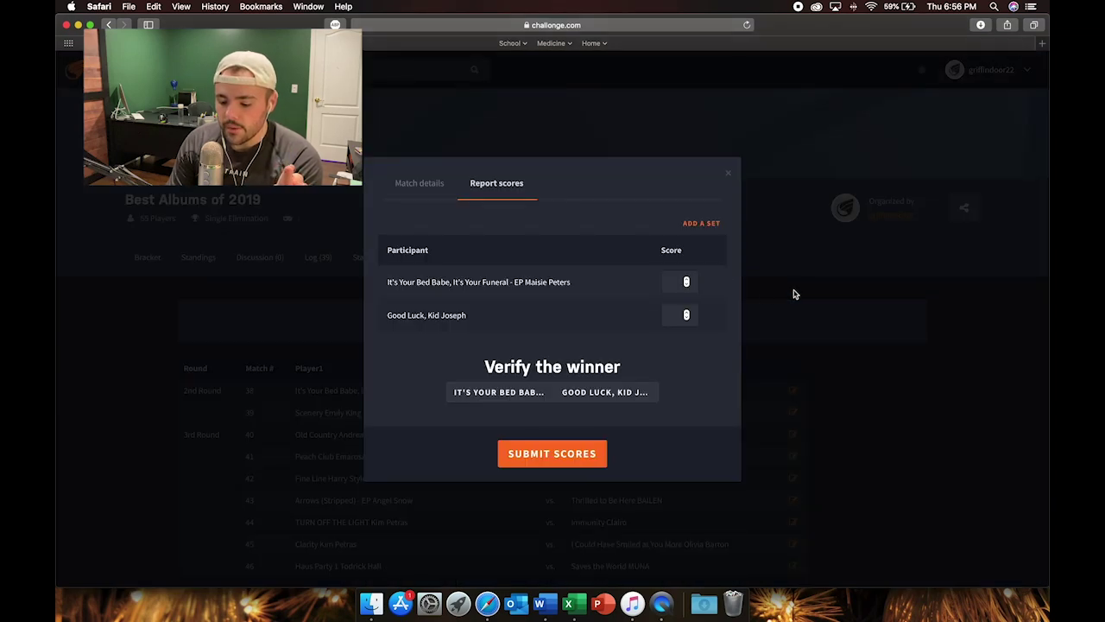
{"action": "left_click", "coordinate": [639, 395]}
{"action": "left_click", "coordinate": [581, 455]}
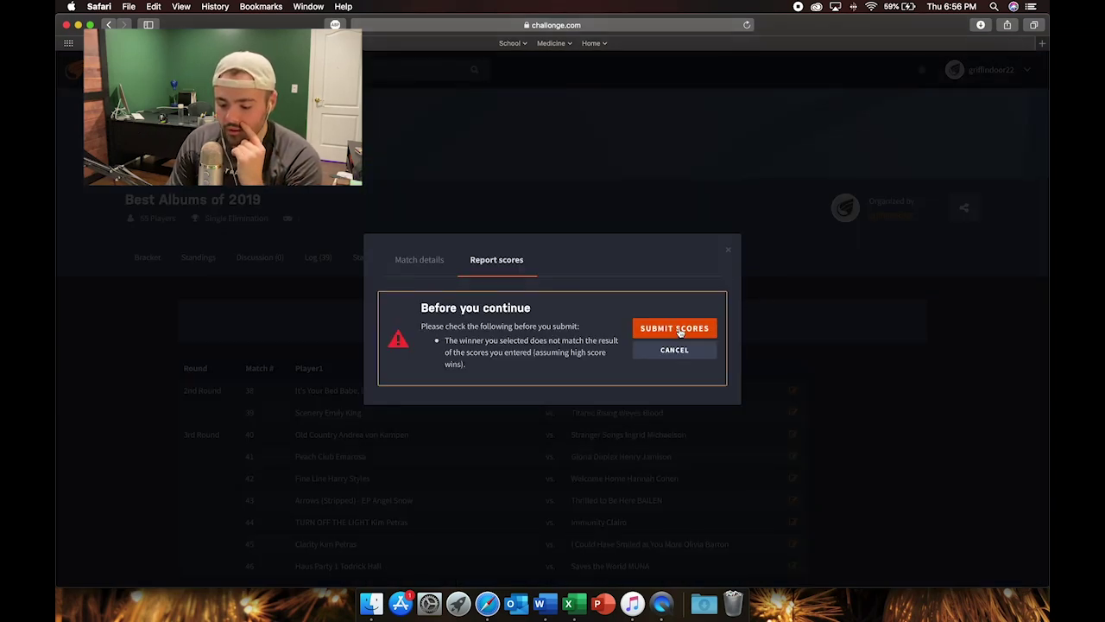
{"action": "left_click", "coordinate": [680, 330]}
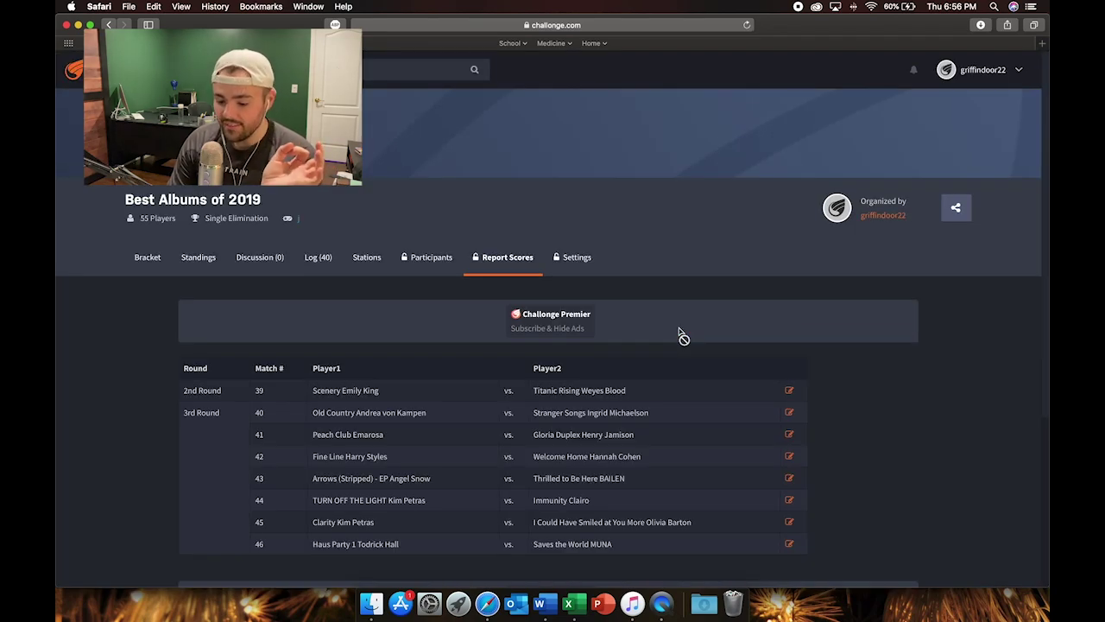
- Report Scenery by Emily King as the winner of match 39 and submit the result
{"action": "left_click", "coordinate": [788, 390]}
{"action": "left_click", "coordinate": [519, 391]}
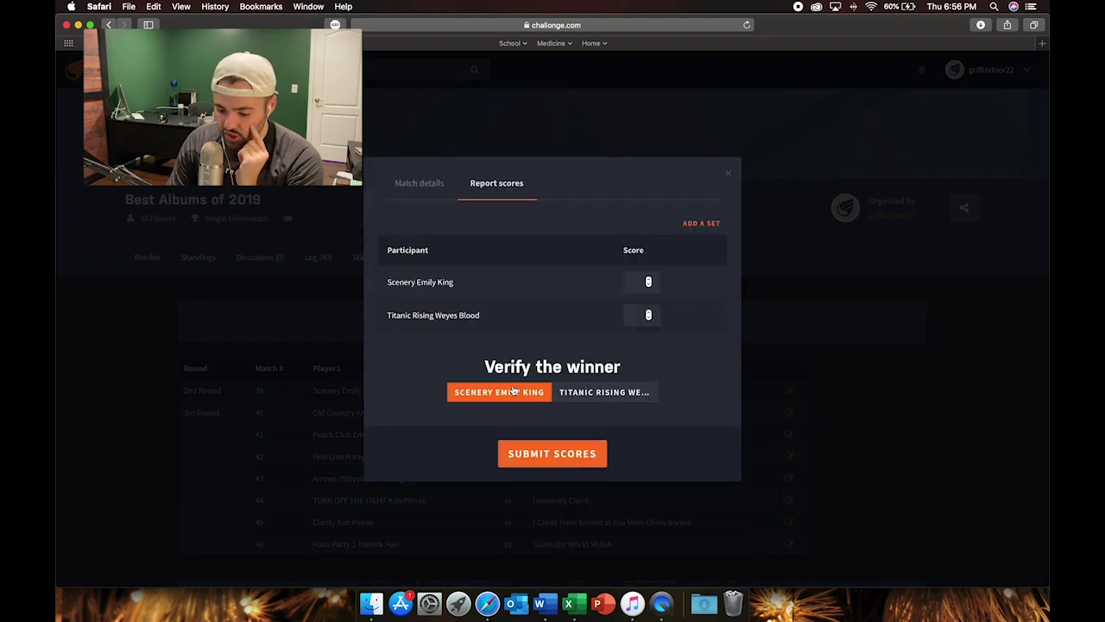
{"action": "left_click", "coordinate": [539, 452]}
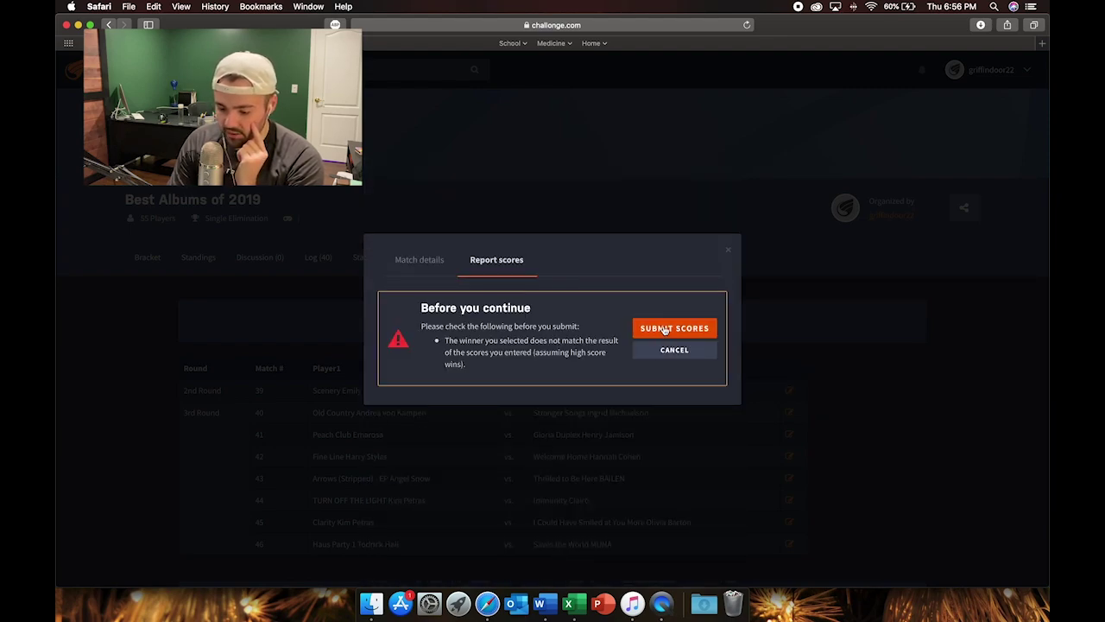
{"action": "left_click", "coordinate": [665, 329]}
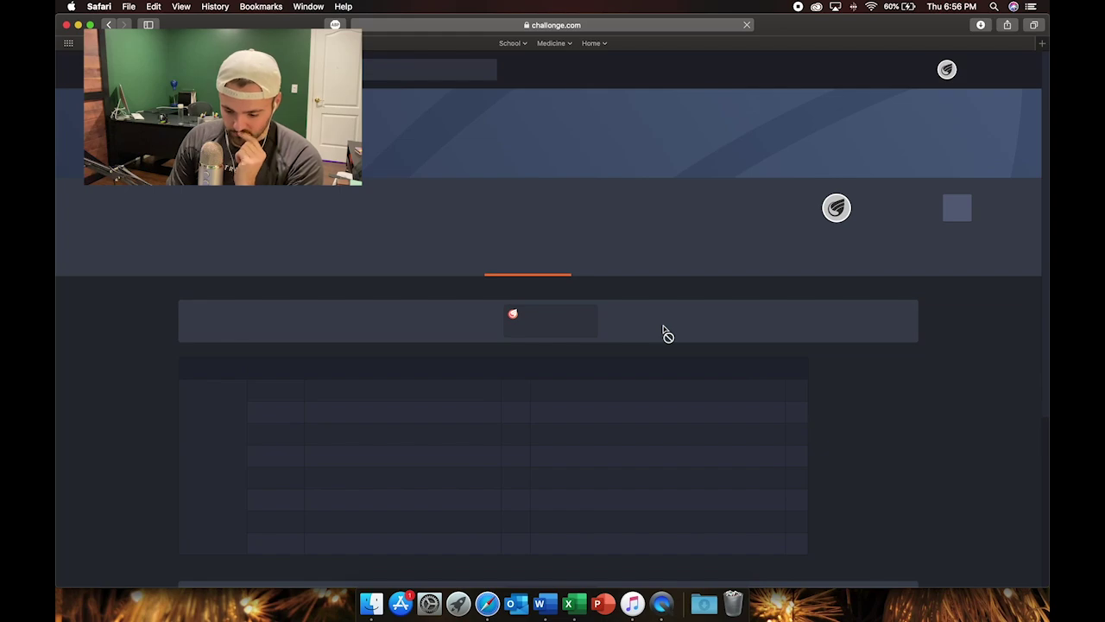
- Report Saves the World by MUNA as the winner of third-round match 46 and submit the result
{"action": "scroll", "coordinate": [665, 328], "scroll_direction": "down", "scroll_amount": 1}
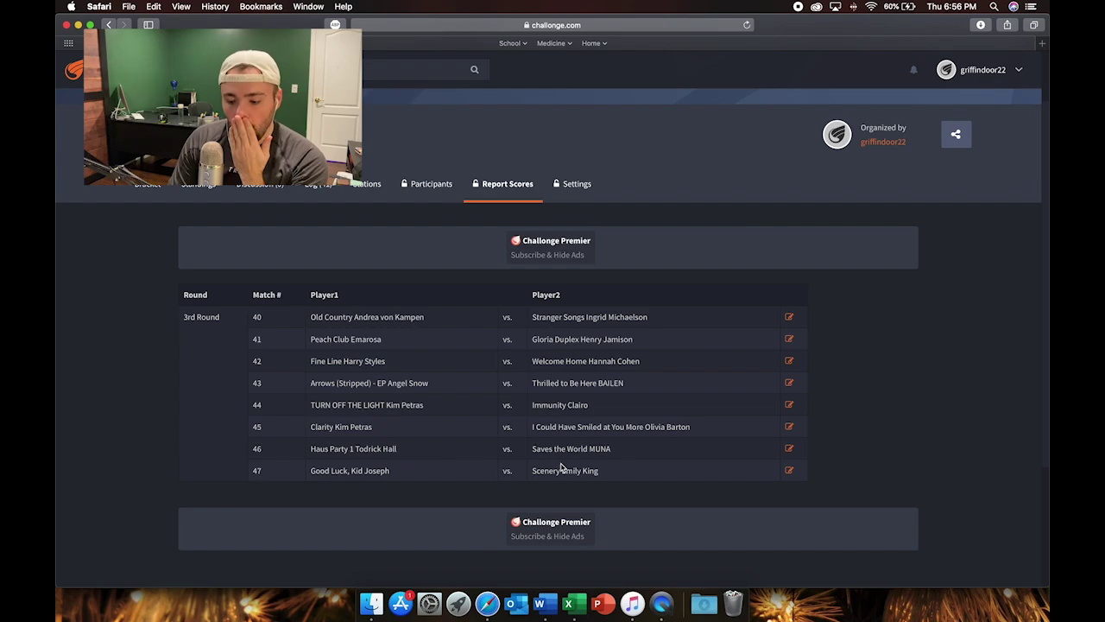
{"action": "left_click", "coordinate": [789, 451]}
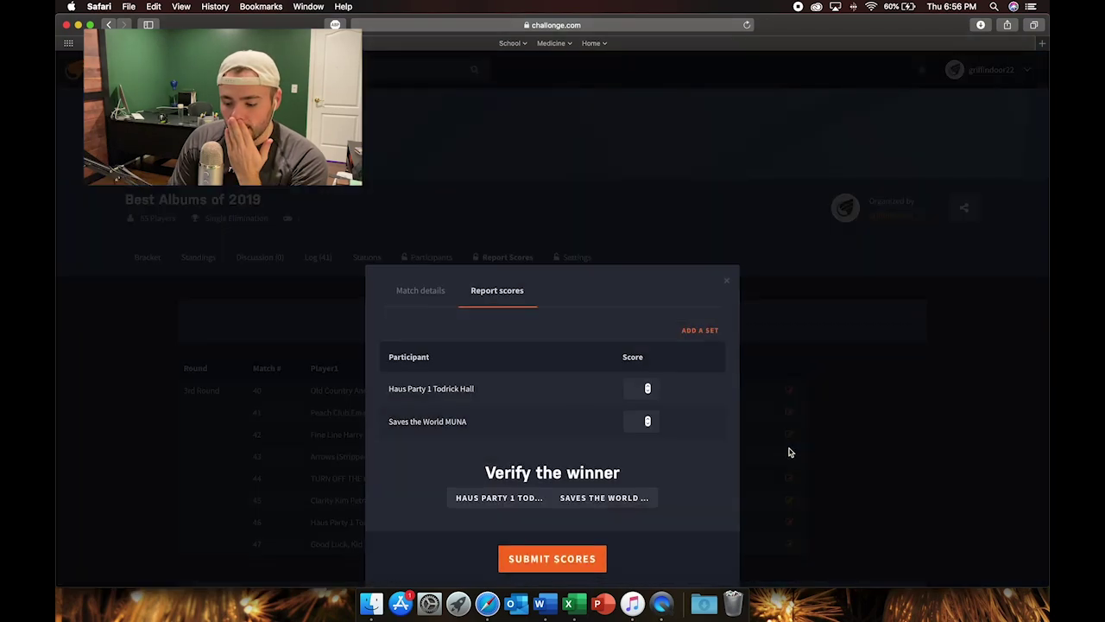
{"action": "left_click", "coordinate": [517, 392]}
{"action": "left_click", "coordinate": [585, 395]}
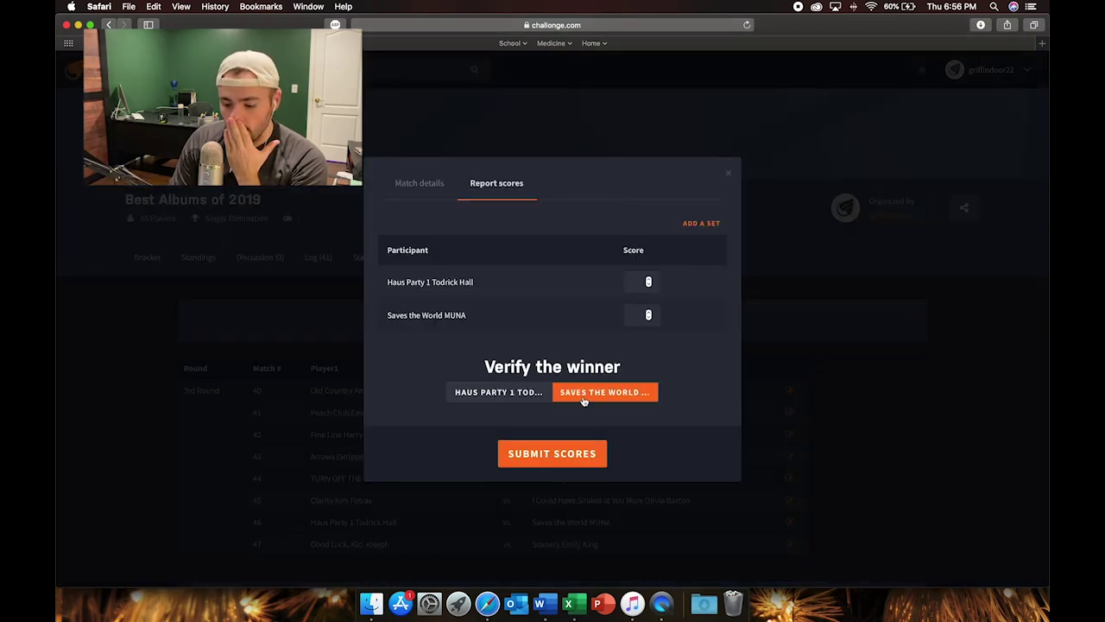
{"action": "left_click", "coordinate": [571, 451]}
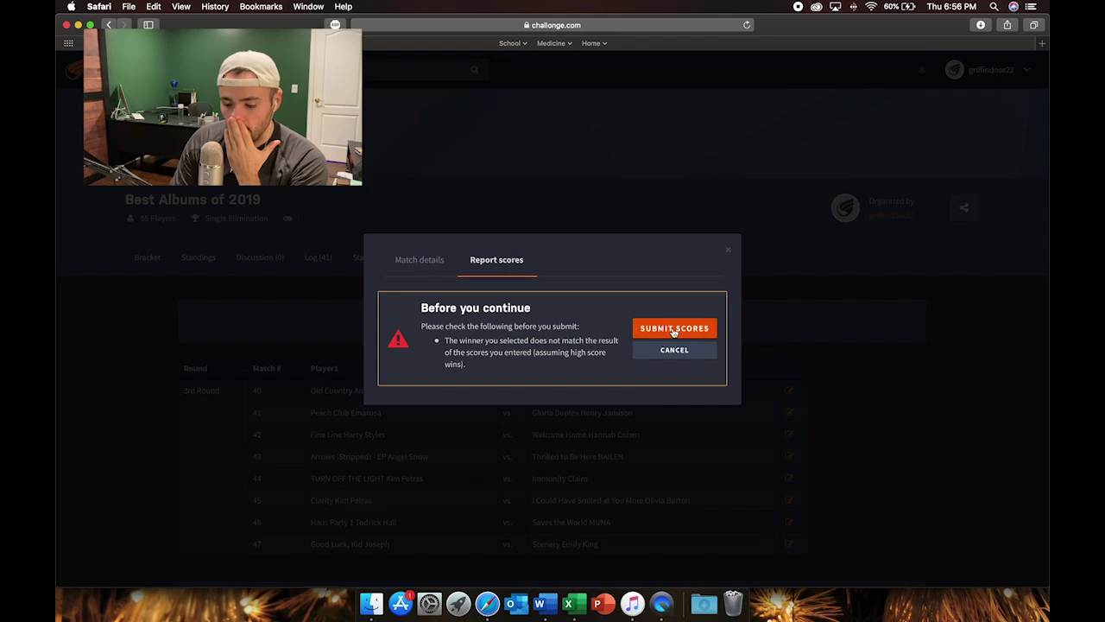
{"action": "left_click", "coordinate": [674, 330]}
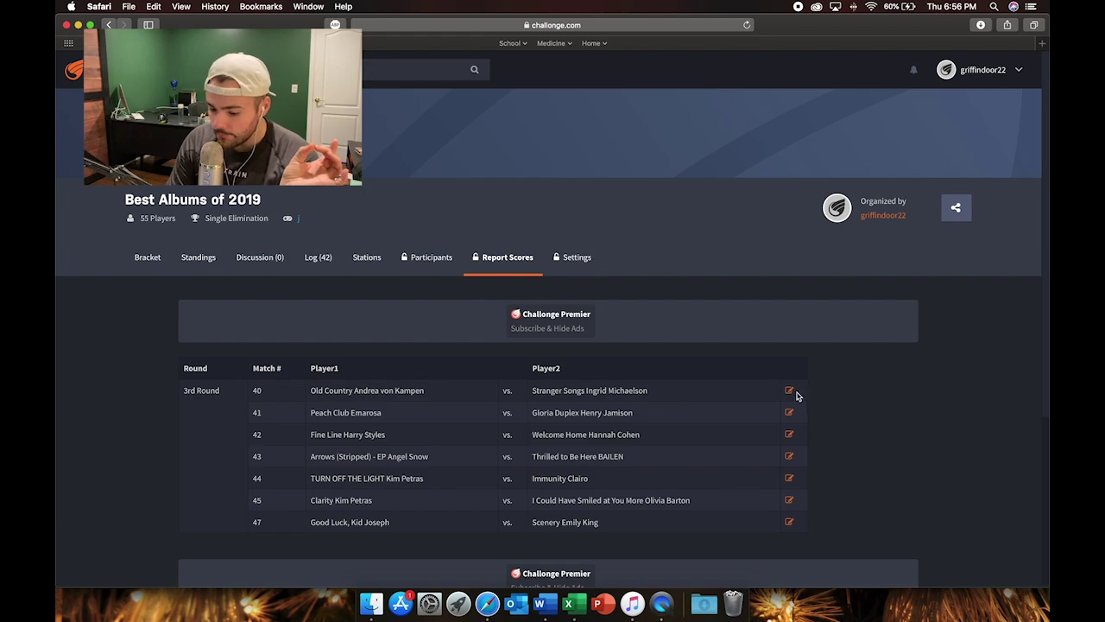
- Report Stranger Songs by Ingrid Michaelson as the winner of match 40 and submit the result
{"action": "left_click", "coordinate": [790, 392]}
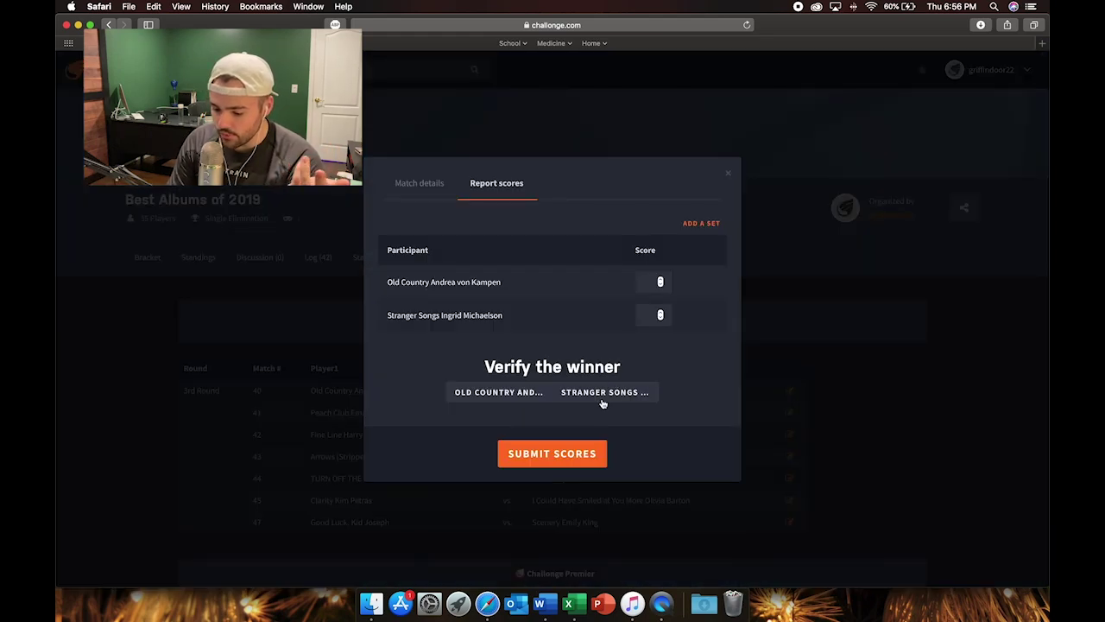
{"action": "left_click", "coordinate": [599, 399]}
{"action": "left_click", "coordinate": [573, 463]}
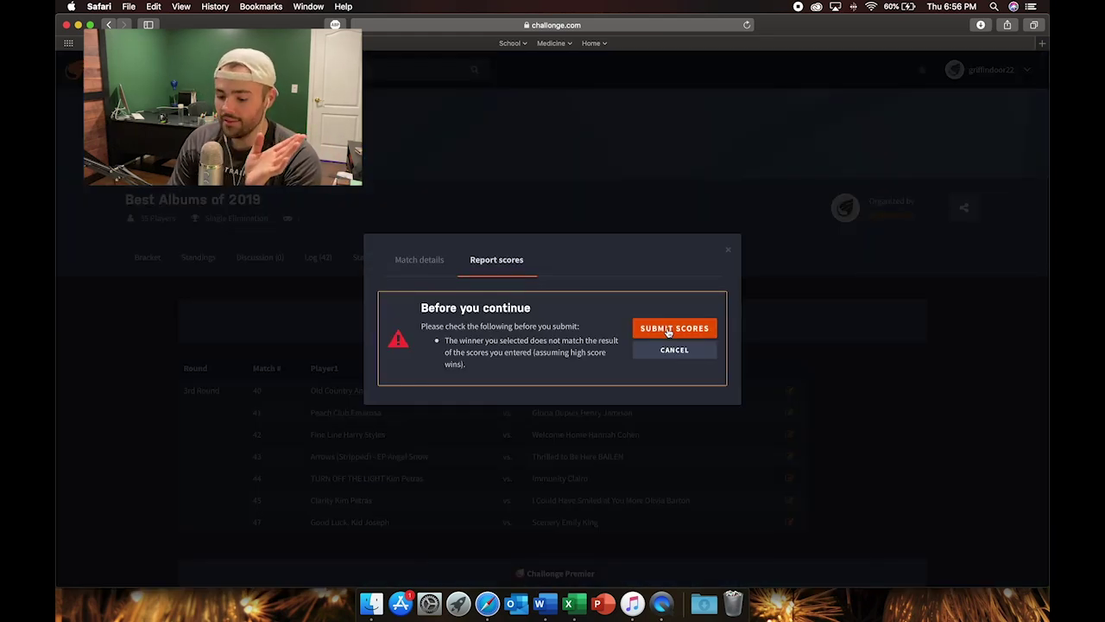
{"action": "left_click", "coordinate": [669, 330]}
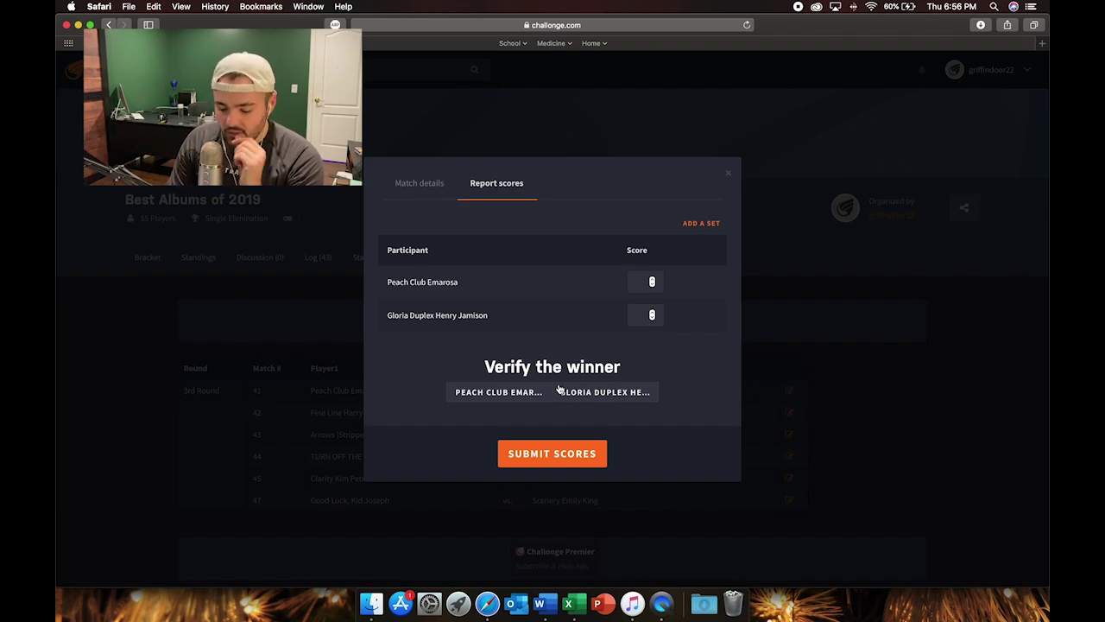
- Report Gloria Duplex by Henry Jamison as the winner of match 41 and submit the result
{"action": "left_click", "coordinate": [628, 390]}
{"action": "left_click", "coordinate": [560, 455]}
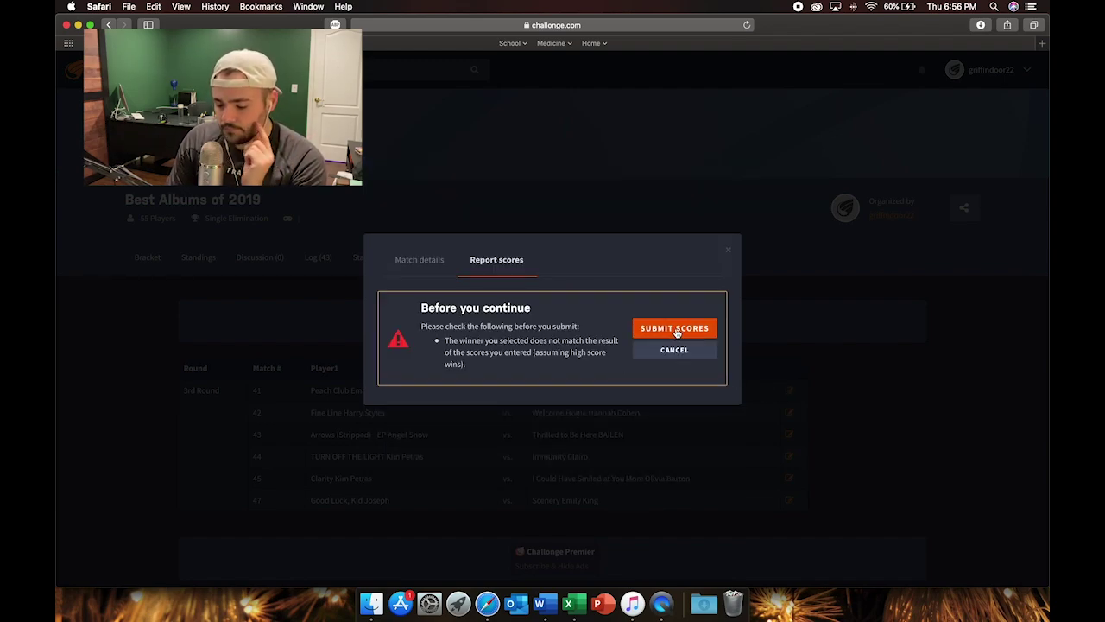
{"action": "left_click", "coordinate": [679, 332]}
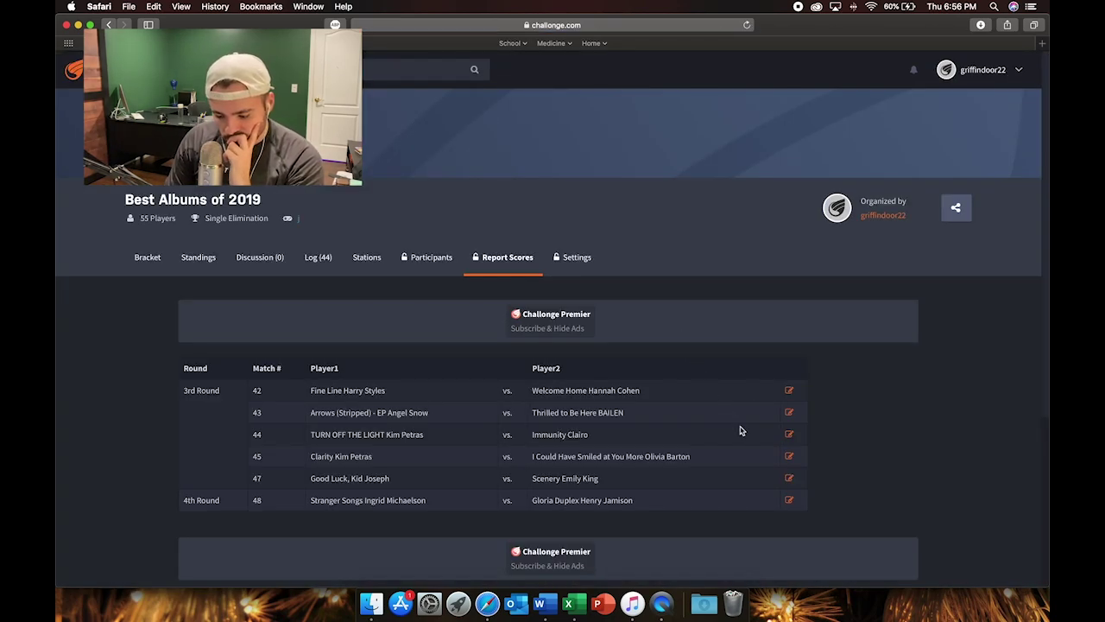
- Report Fine Line by Harry Styles as the winner of match 42 and submit the result
{"action": "left_click", "coordinate": [788, 391]}
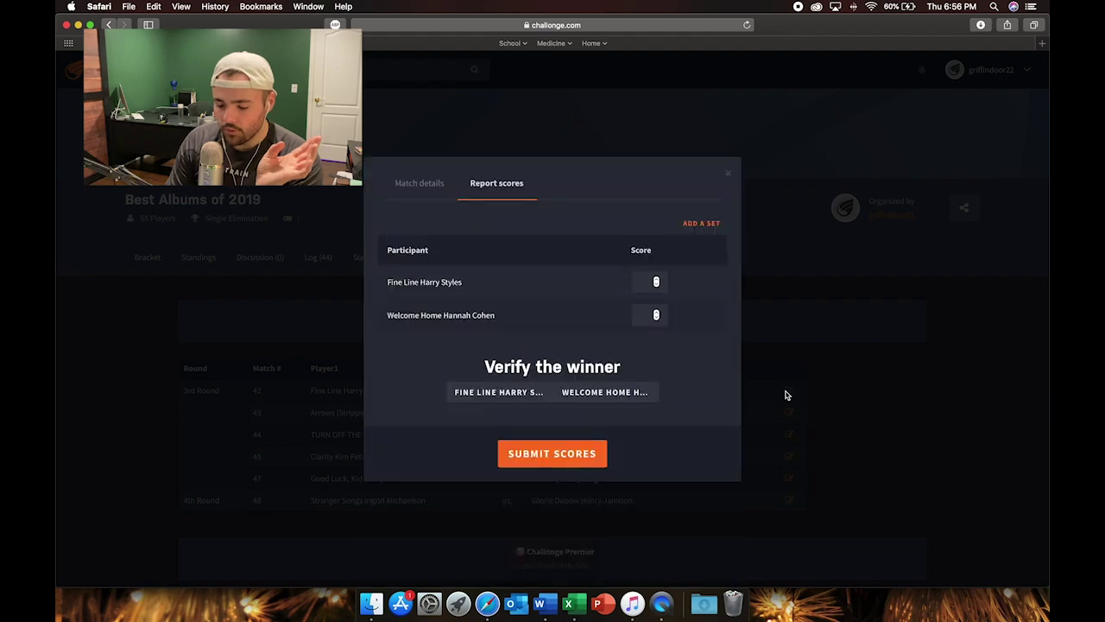
{"action": "left_click", "coordinate": [519, 394]}
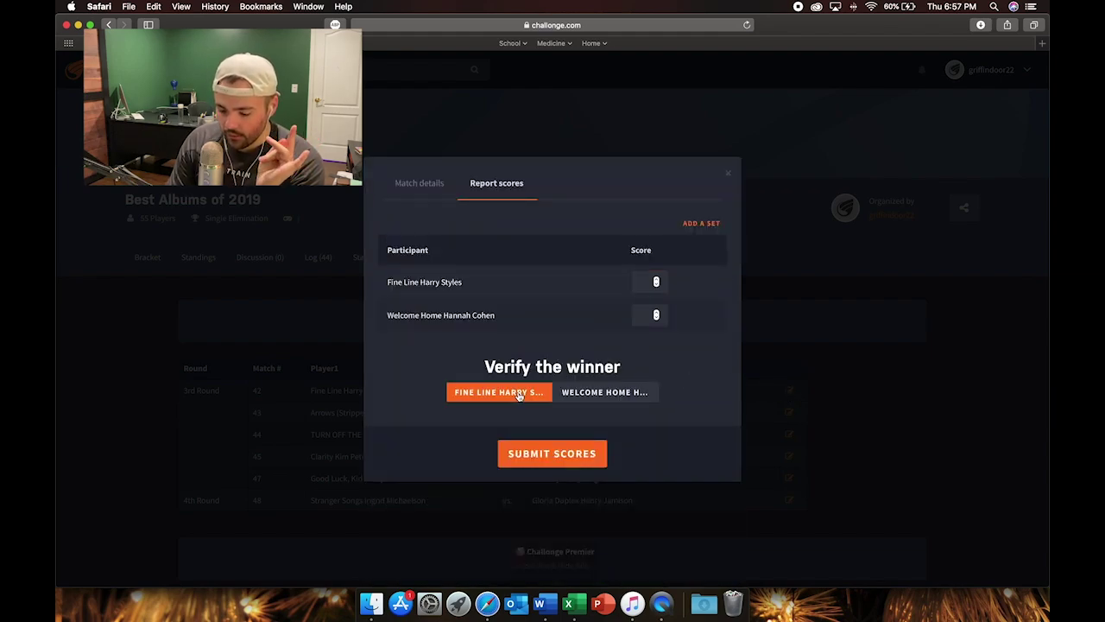
{"action": "left_click", "coordinate": [581, 450]}
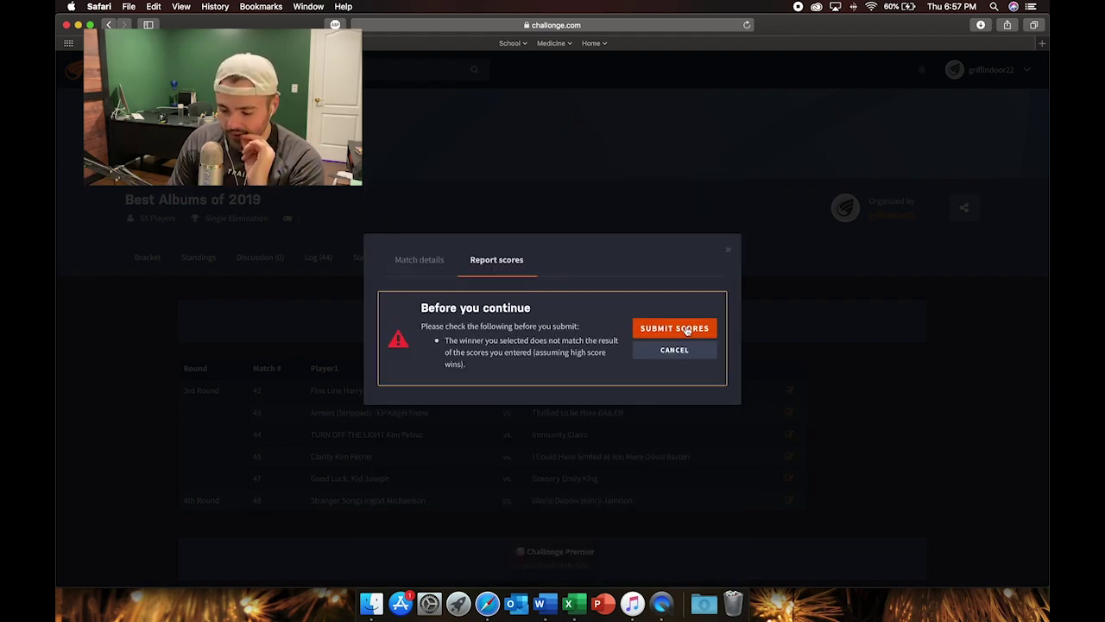
{"action": "left_click", "coordinate": [686, 330]}
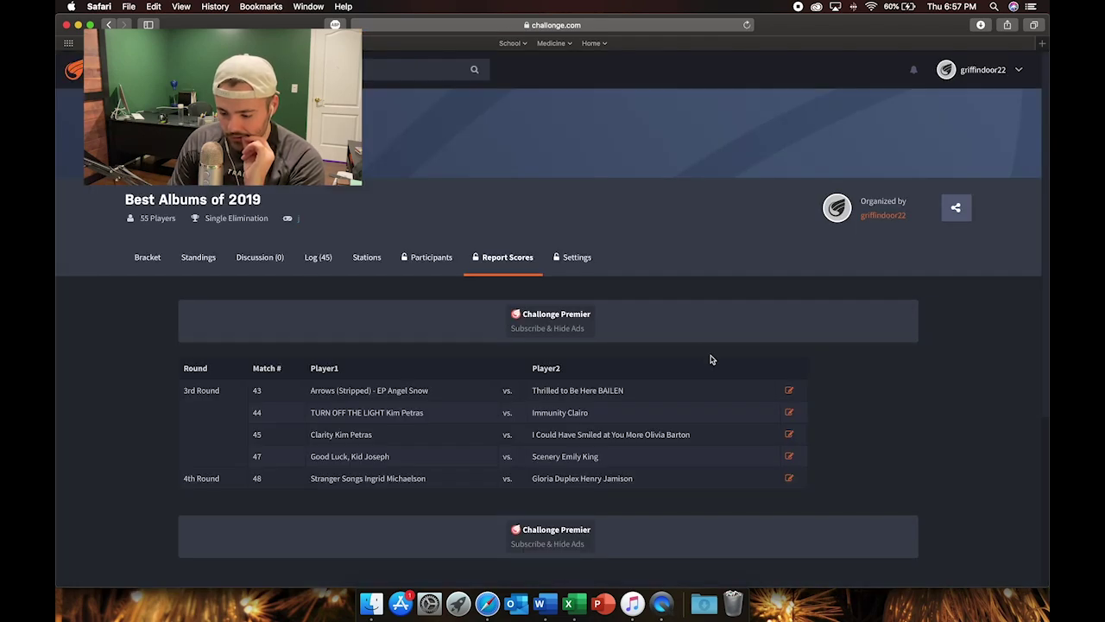
- Report Thrilled to Be Here by BAILEN as the winner of match 43 and submit the result
{"action": "left_click", "coordinate": [789, 392]}
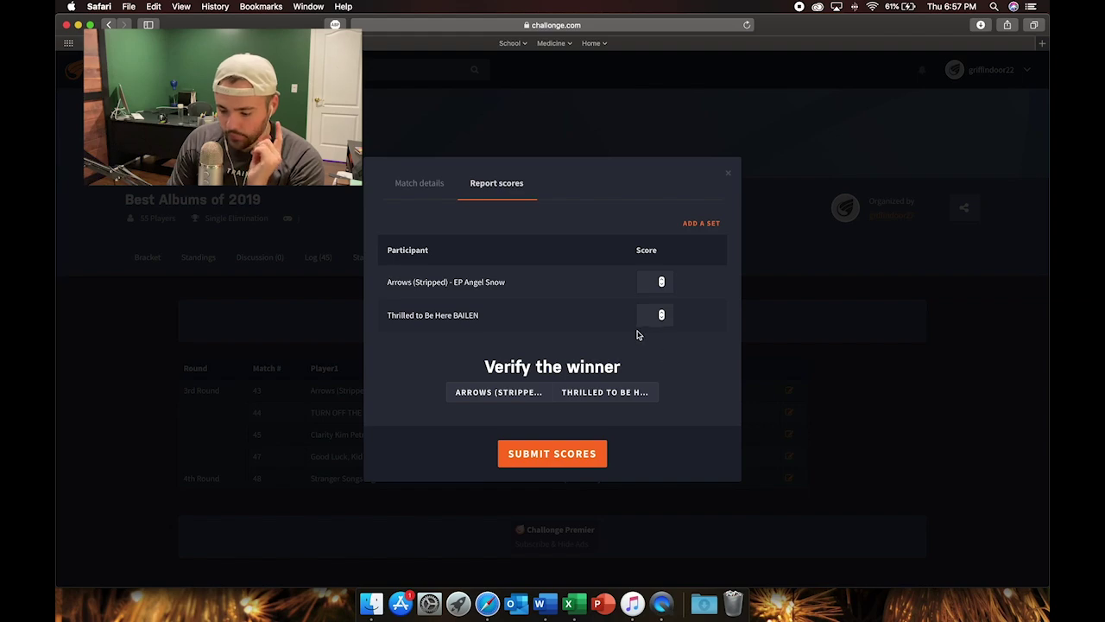
{"action": "left_click", "coordinate": [620, 393]}
{"action": "left_click", "coordinate": [578, 454]}
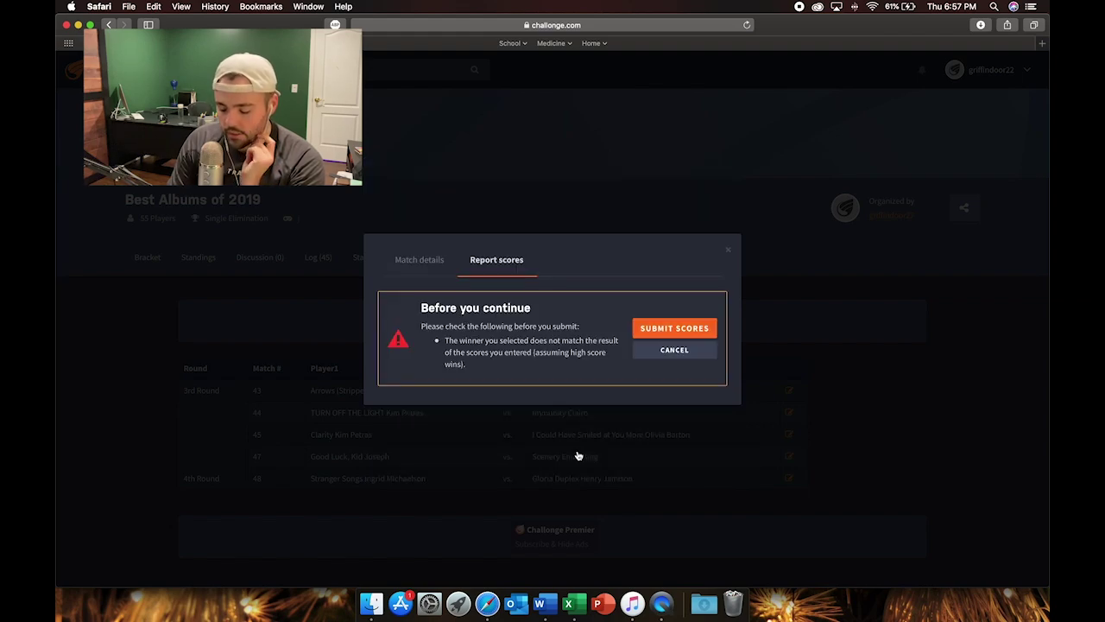
{"action": "left_click", "coordinate": [670, 329]}
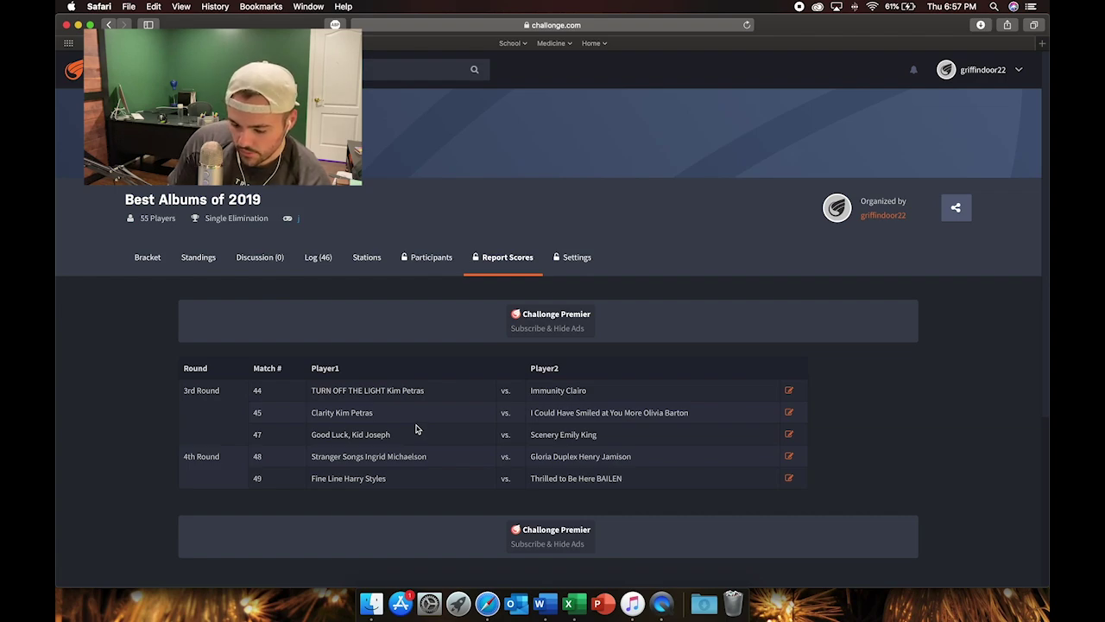
- Report Immunity by Clairo as the winner of match 44 and submit the result
{"action": "left_click", "coordinate": [789, 391]}
{"action": "left_click", "coordinate": [646, 393]}
{"action": "left_click", "coordinate": [565, 450]}
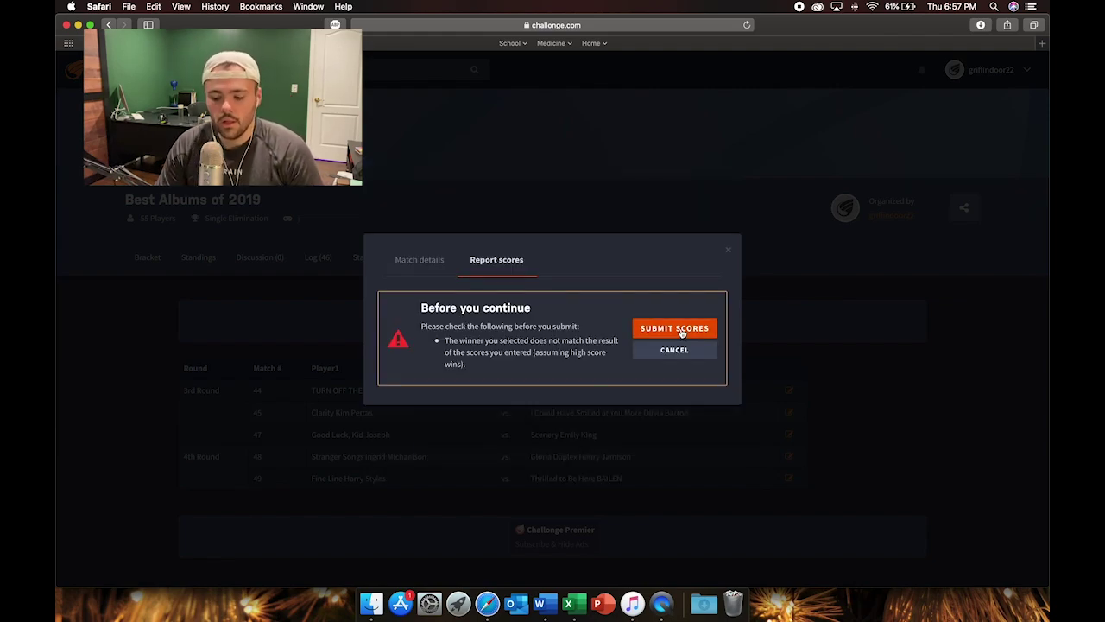
{"action": "left_click", "coordinate": [681, 332]}
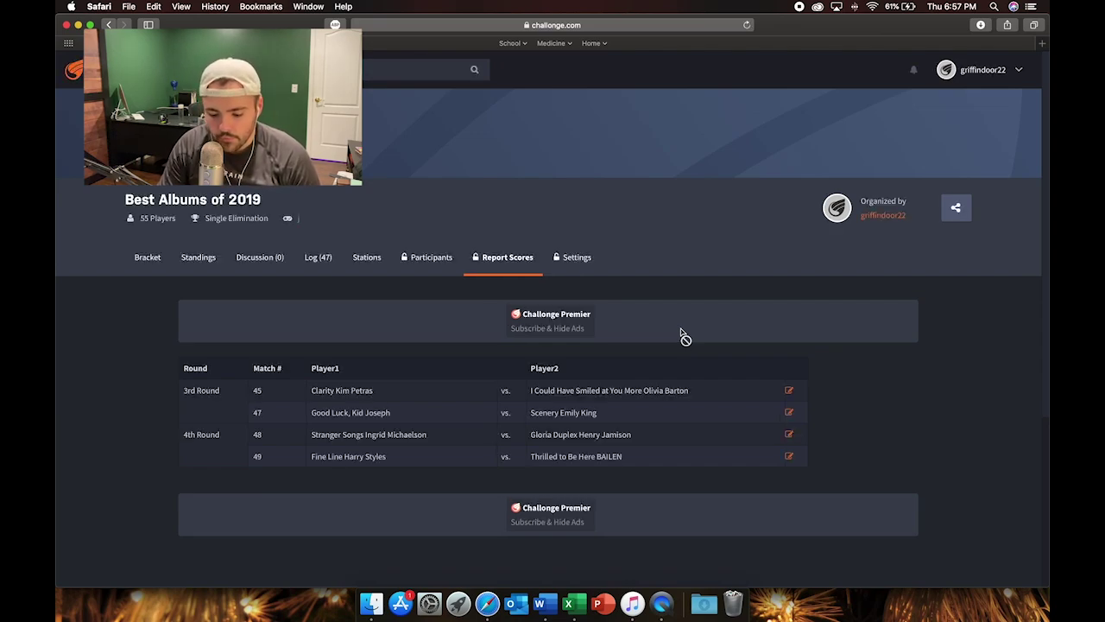
- Report I Could Have Smiled at You More by Olivia Barton as the winner of match 45 and submit the result
{"action": "left_click", "coordinate": [789, 391]}
{"action": "left_click", "coordinate": [597, 401]}
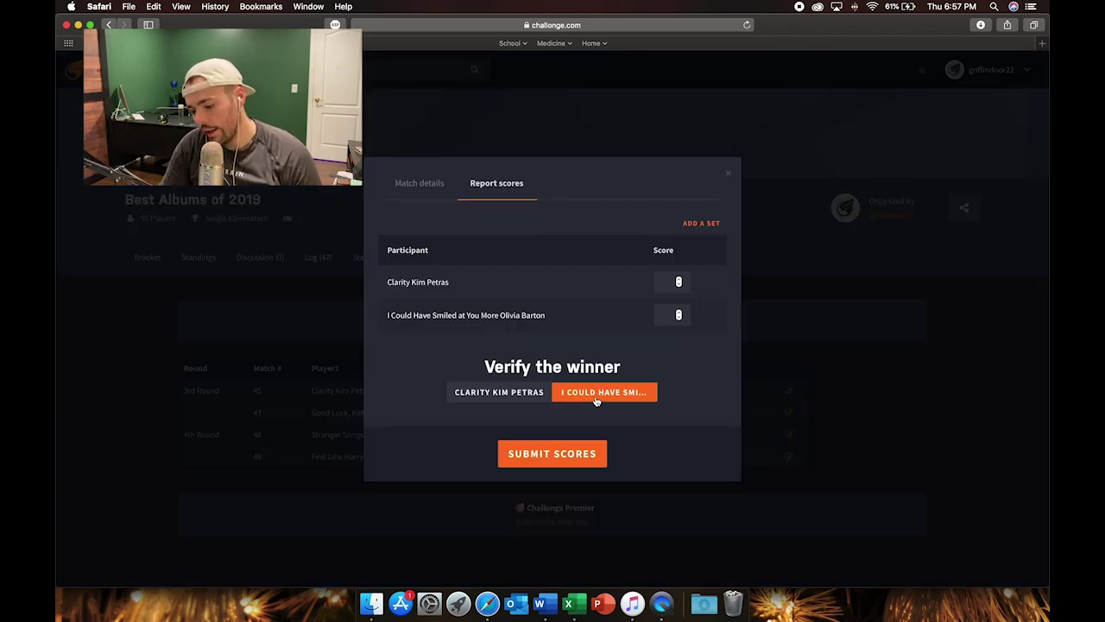
{"action": "left_click", "coordinate": [545, 455]}
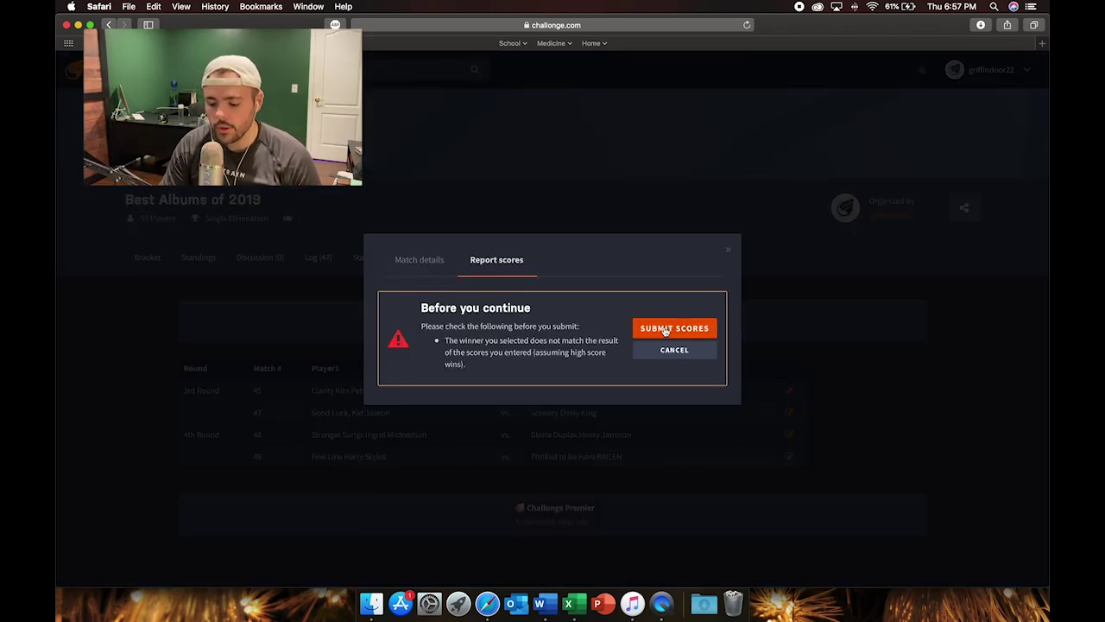
{"action": "left_click", "coordinate": [665, 330]}
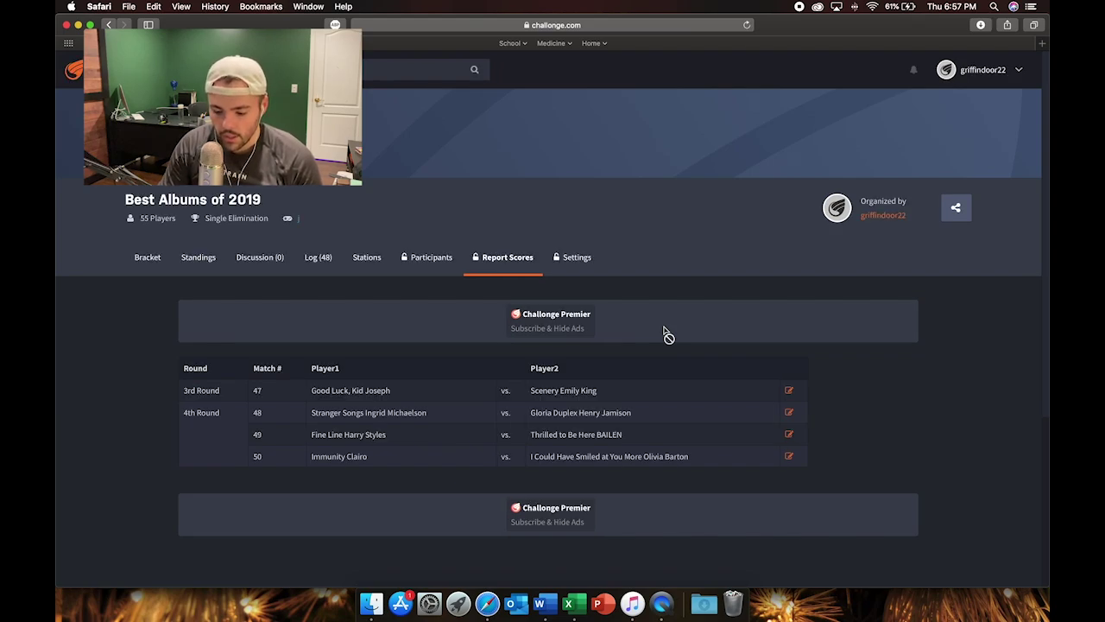
- Report Good Luck, Kid by Joseph as the winner of match 47 and submit the result
{"action": "left_click", "coordinate": [788, 393]}
{"action": "left_click", "coordinate": [514, 390]}
{"action": "left_click", "coordinate": [528, 455]}
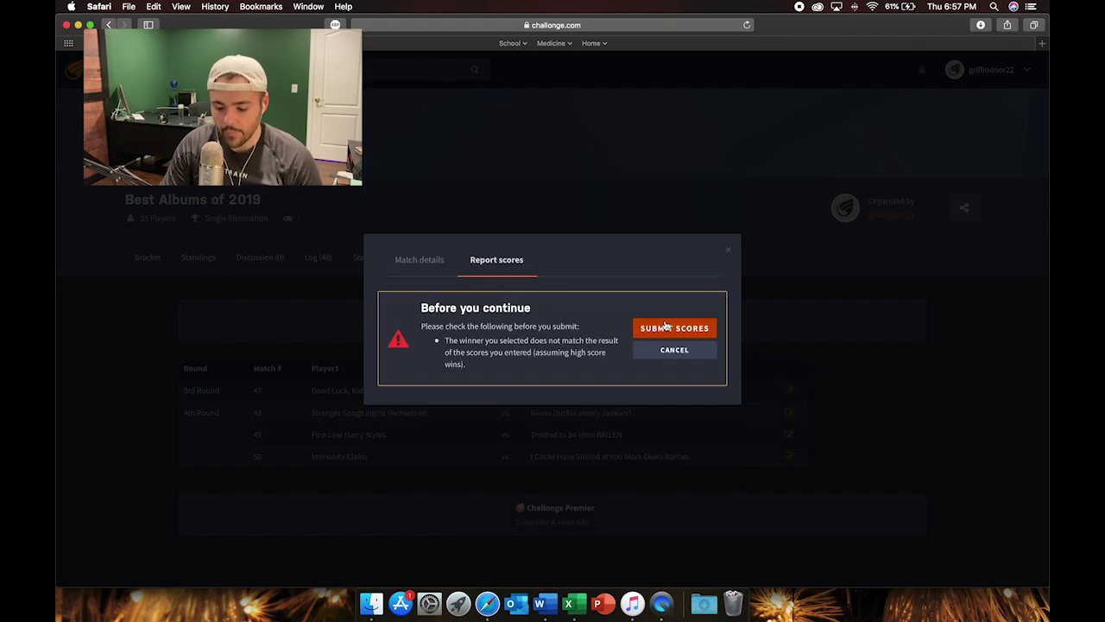
{"action": "left_click", "coordinate": [665, 326]}
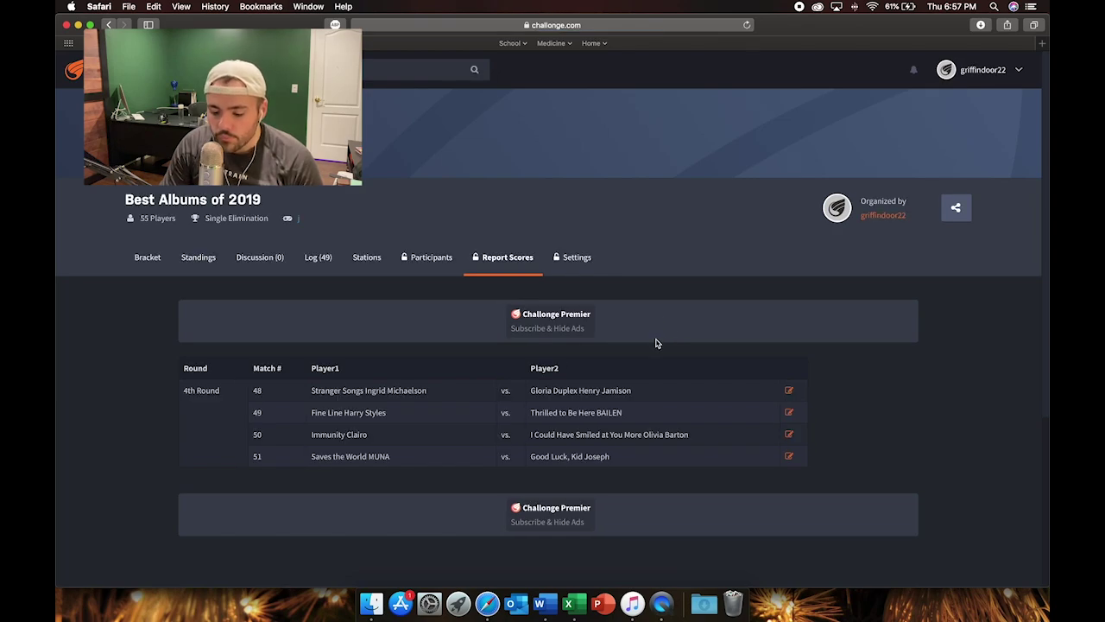
- Report Stranger Songs by Ingrid Michaelson as the winner of fourth-round match 48 and submit the result
{"action": "scroll", "coordinate": [655, 343], "scroll_direction": "down", "scroll_amount": 1}
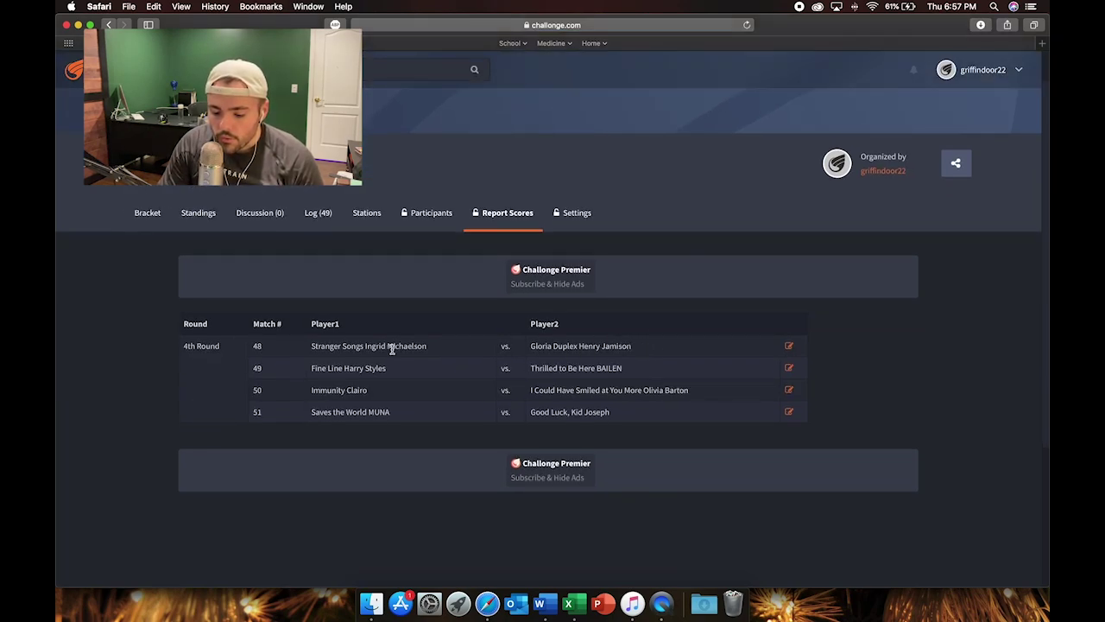
{"action": "left_click", "coordinate": [790, 348]}
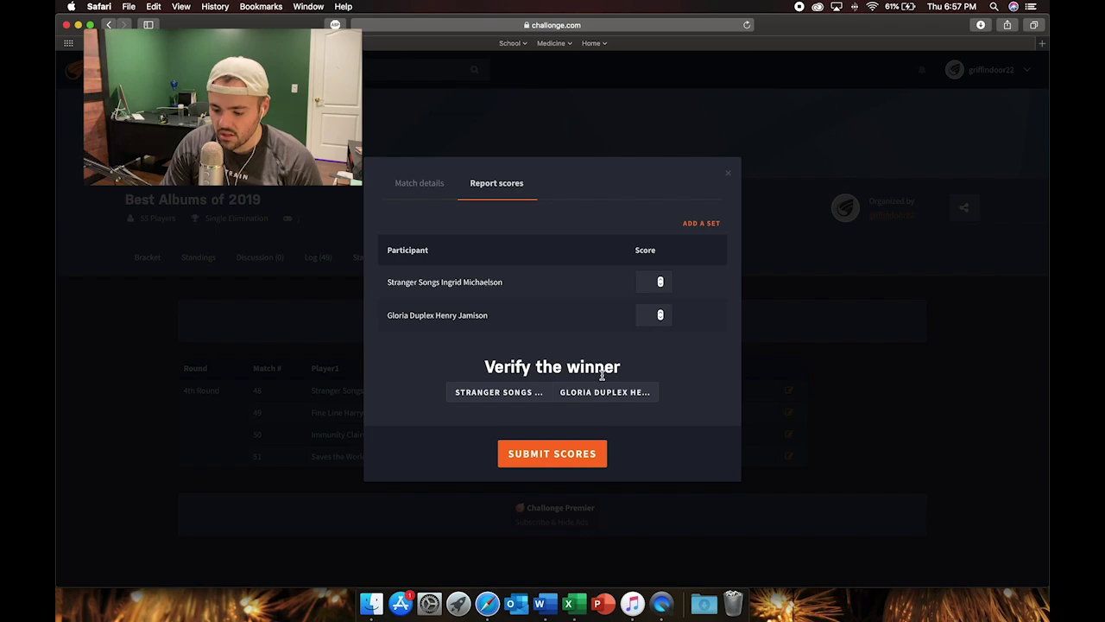
{"action": "left_click", "coordinate": [516, 392]}
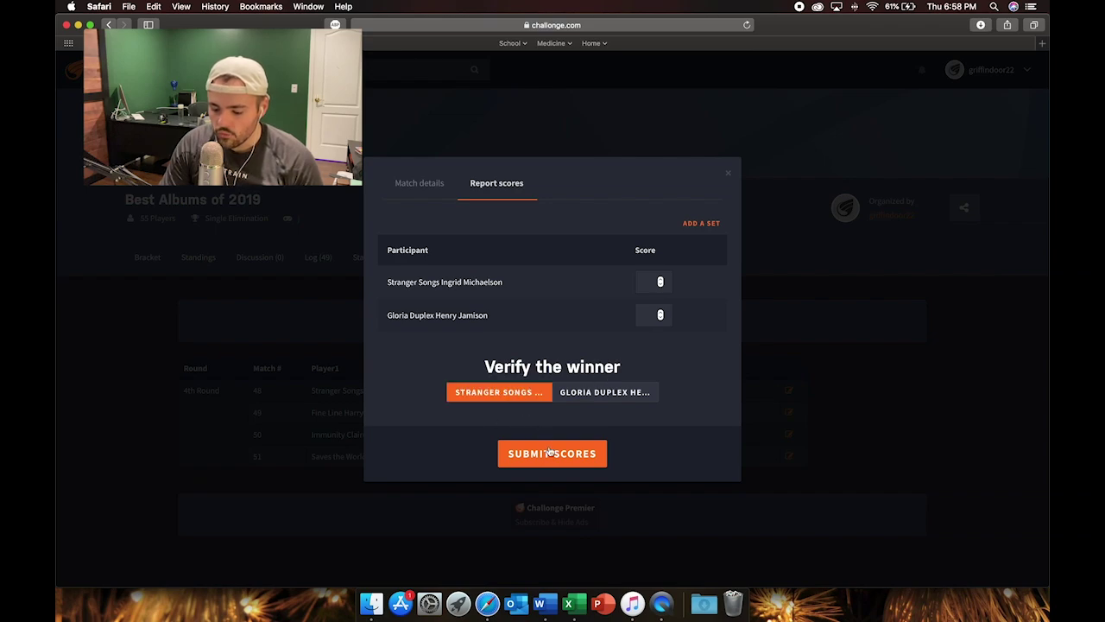
{"action": "left_click", "coordinate": [552, 454]}
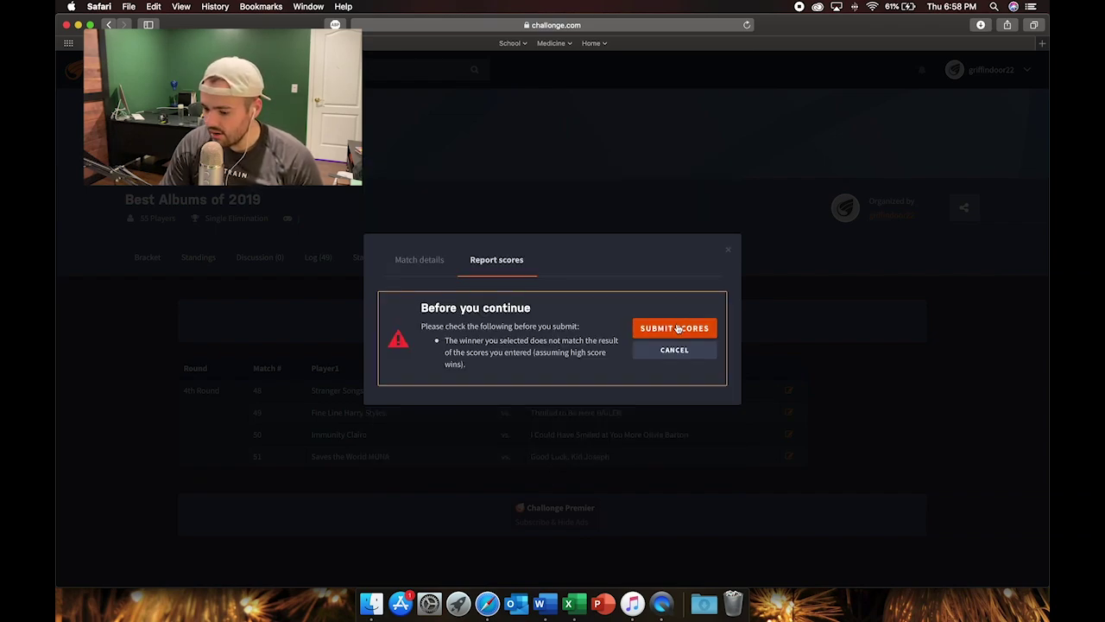
{"action": "left_click", "coordinate": [678, 329]}
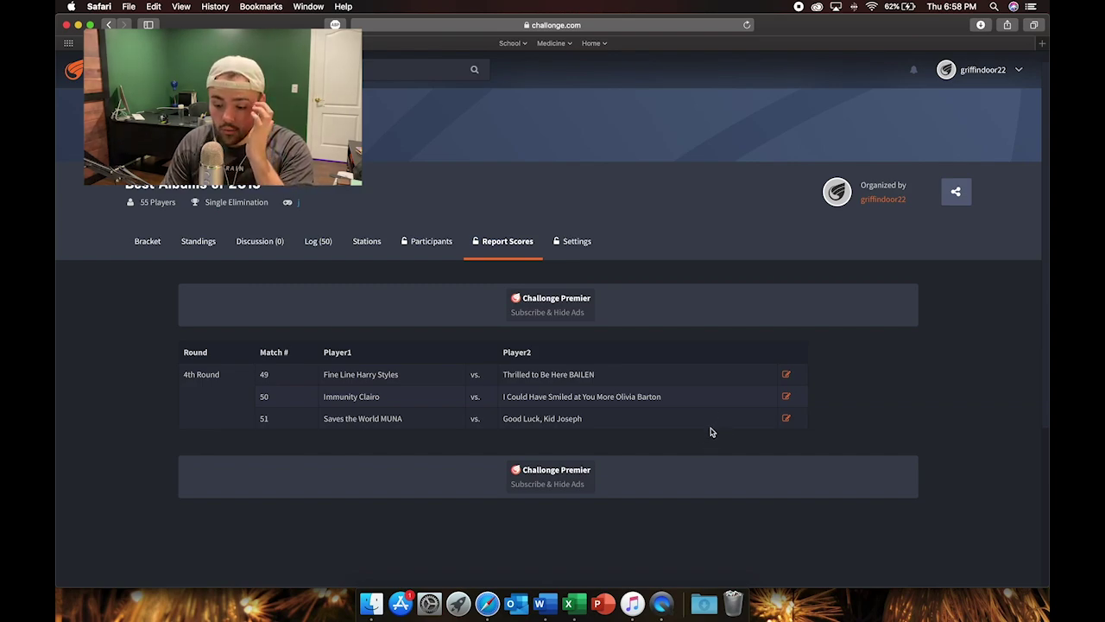
- Report Thrilled to Be Here by BAILEN as the winner of fourth-round match 49 and submit the result
{"action": "left_click", "coordinate": [787, 375]}
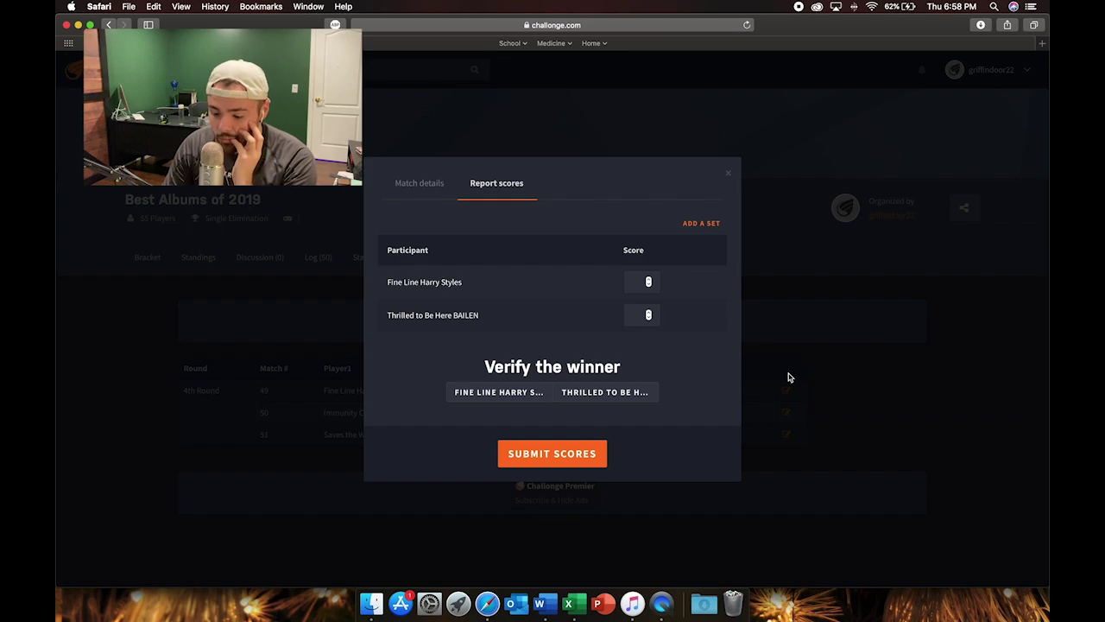
{"action": "left_click", "coordinate": [611, 398]}
{"action": "left_click", "coordinate": [572, 458]}
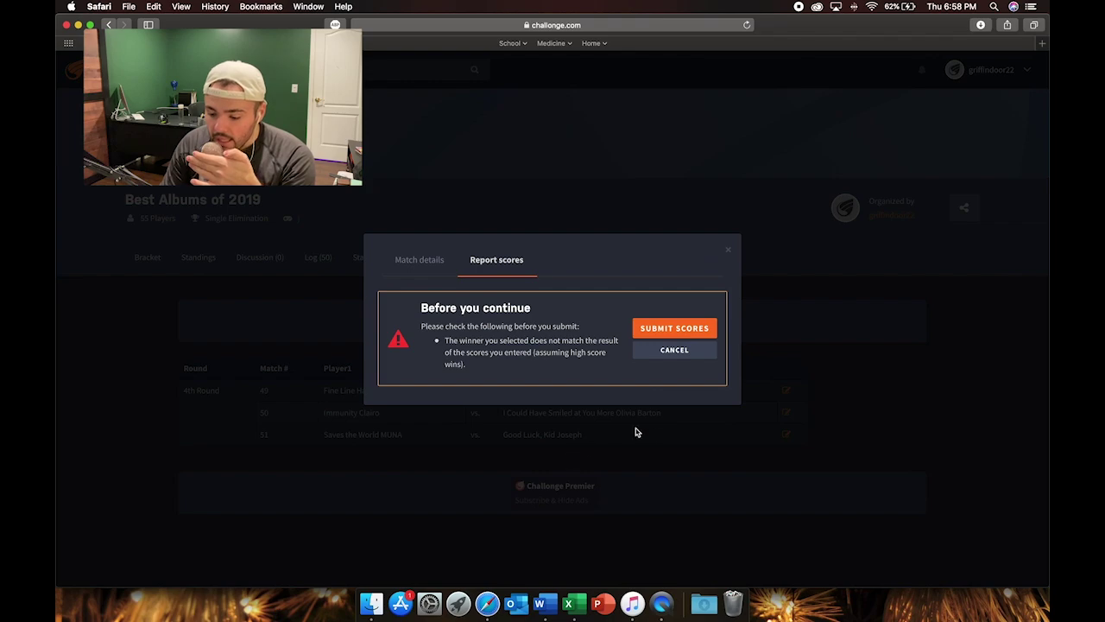
{"action": "left_click", "coordinate": [673, 330]}
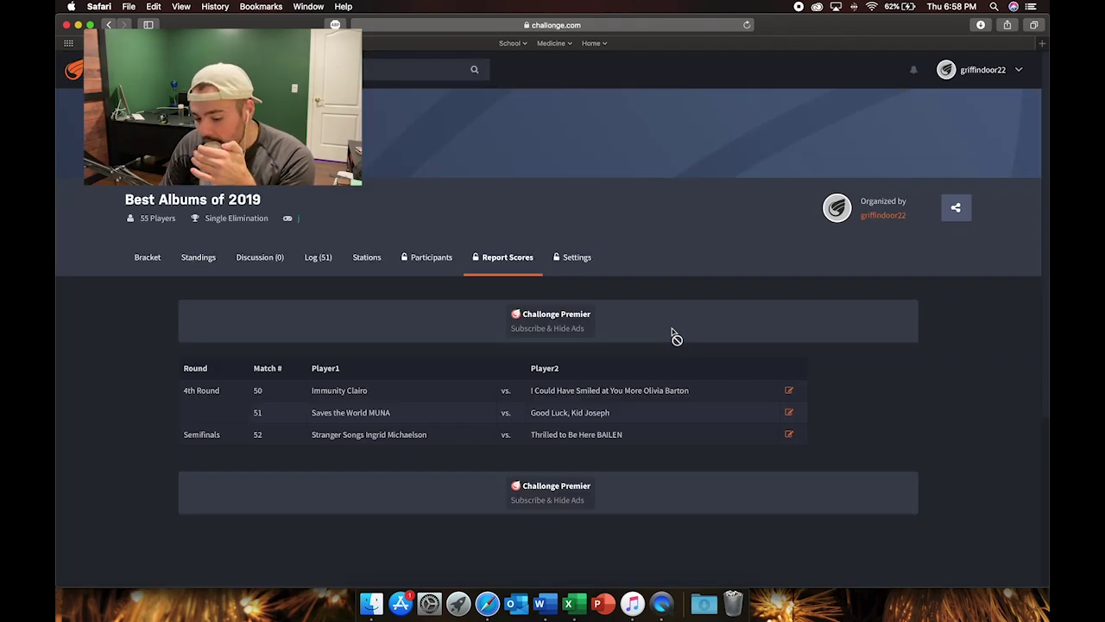
- Report Immunity by Clairo as the winner of fourth-round match 50 and submit the result
{"action": "left_click", "coordinate": [790, 392]}
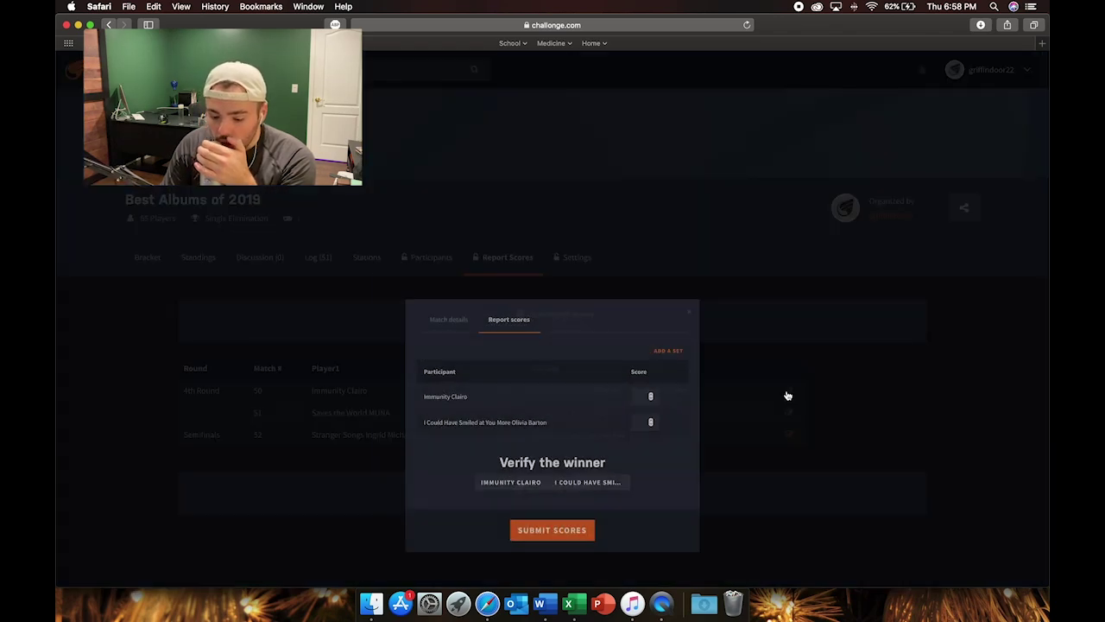
{"action": "left_click", "coordinate": [515, 393]}
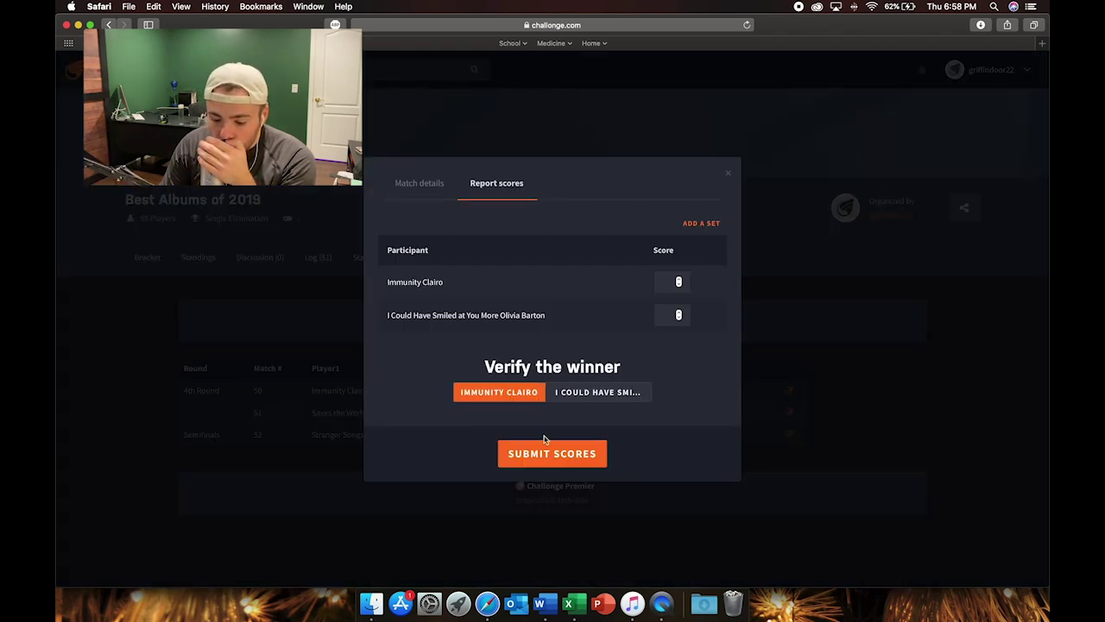
{"action": "left_click", "coordinate": [546, 453]}
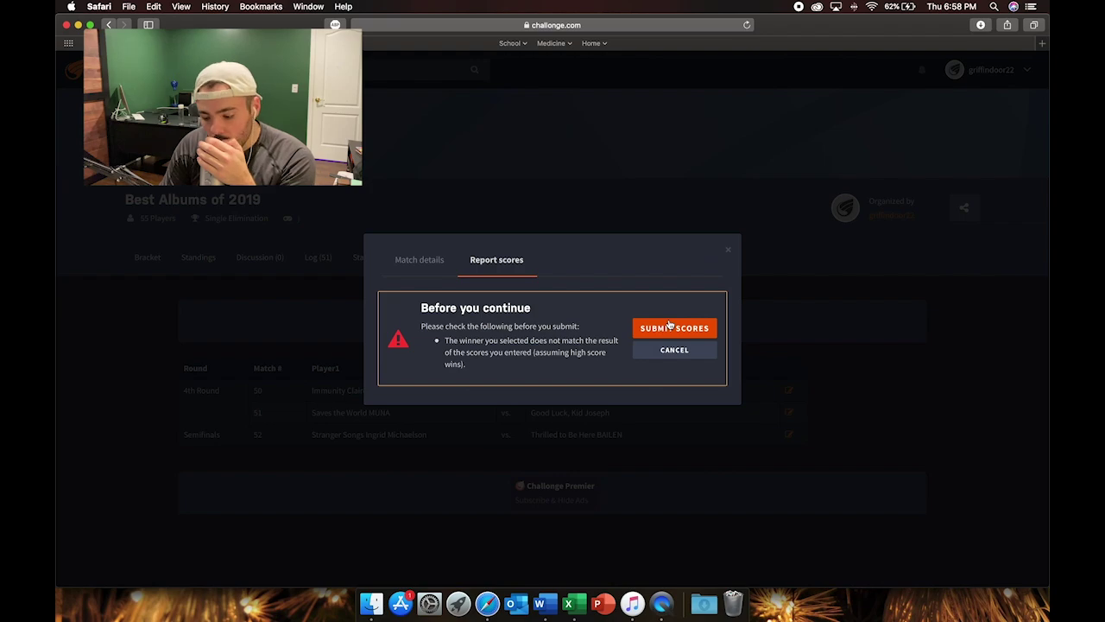
{"action": "left_click", "coordinate": [669, 326]}
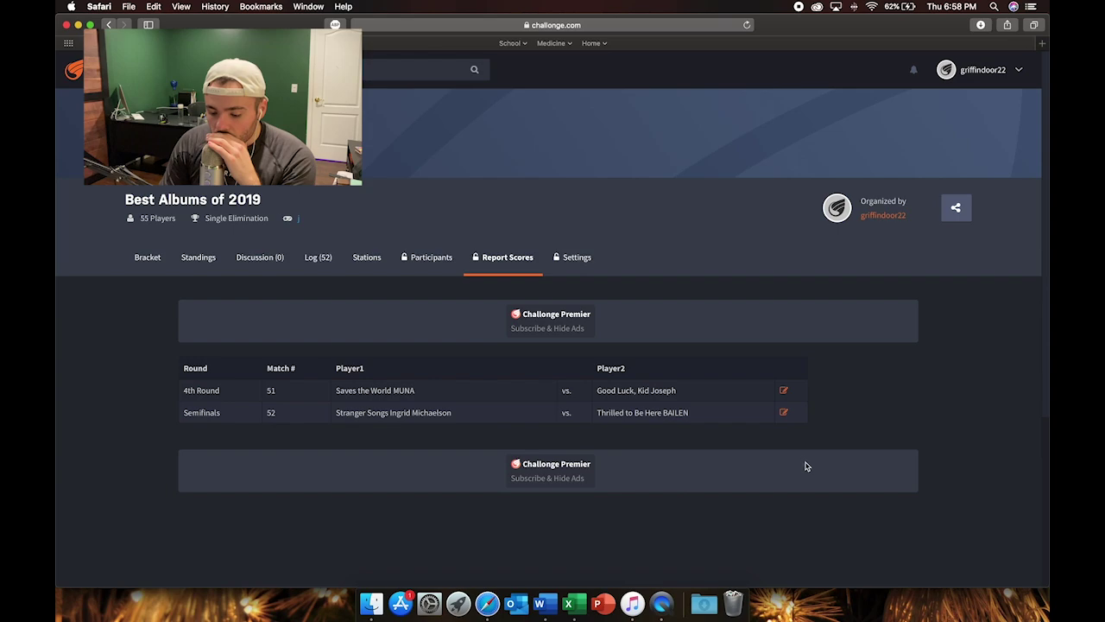
- Report Thrilled to Be Here by BAILEN as the winner of semifinal match 52 and submit the result
{"action": "left_click", "coordinate": [785, 413]}
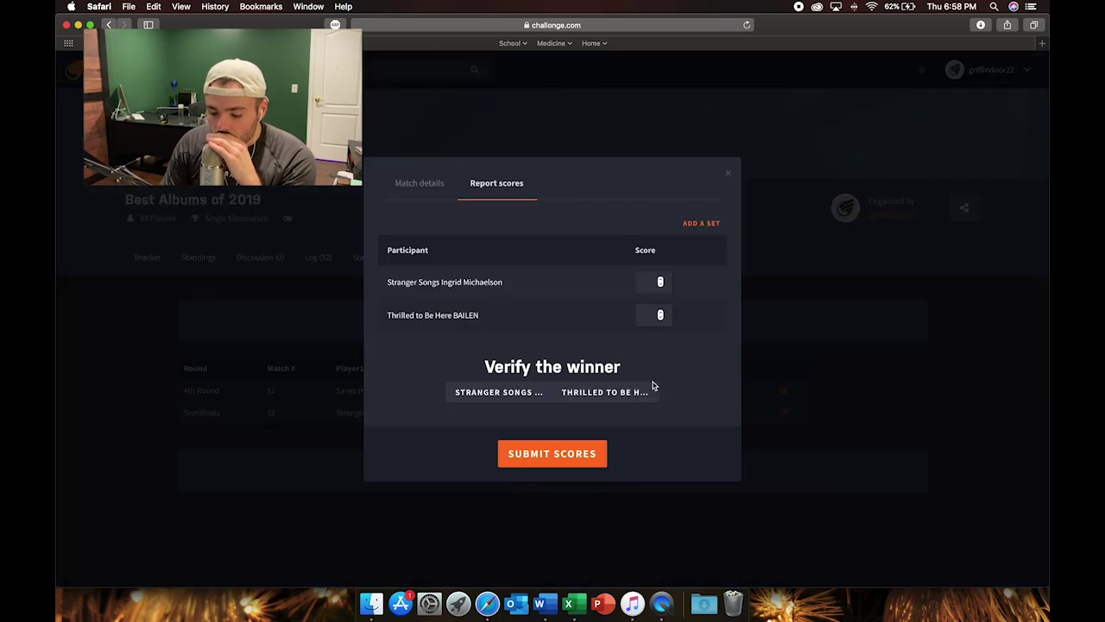
{"action": "left_click", "coordinate": [618, 396]}
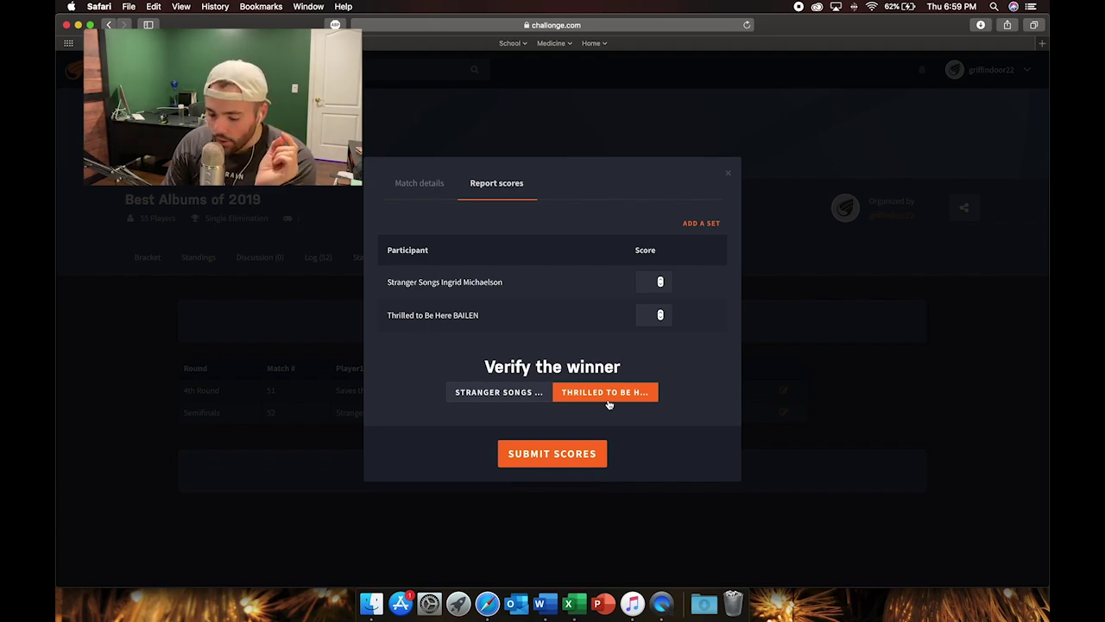
{"action": "left_click", "coordinate": [570, 458]}
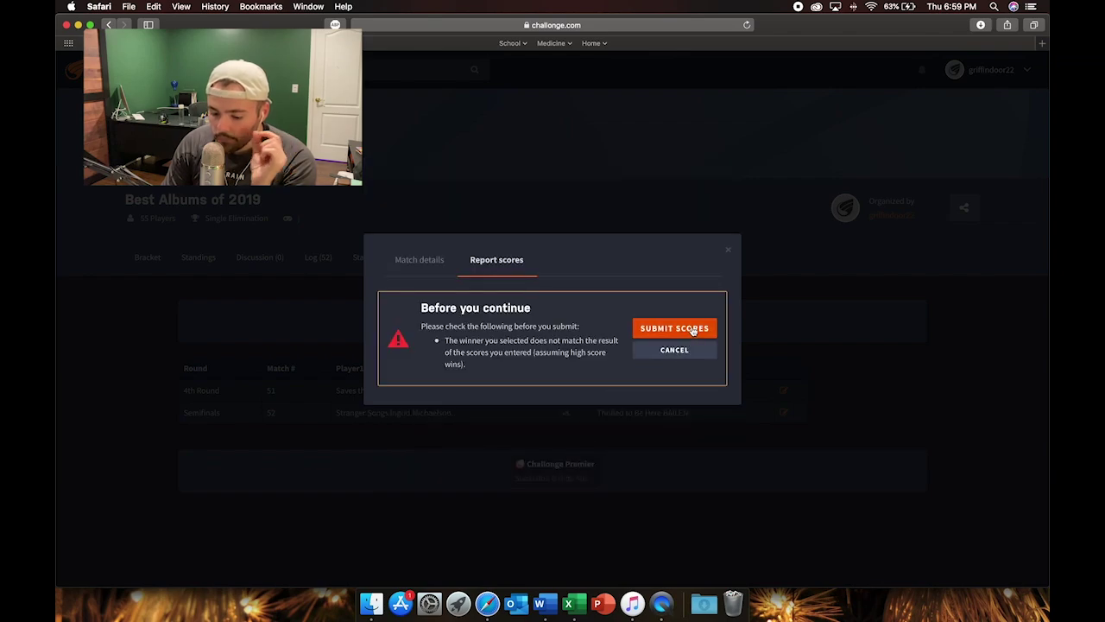
{"action": "left_click", "coordinate": [693, 330]}
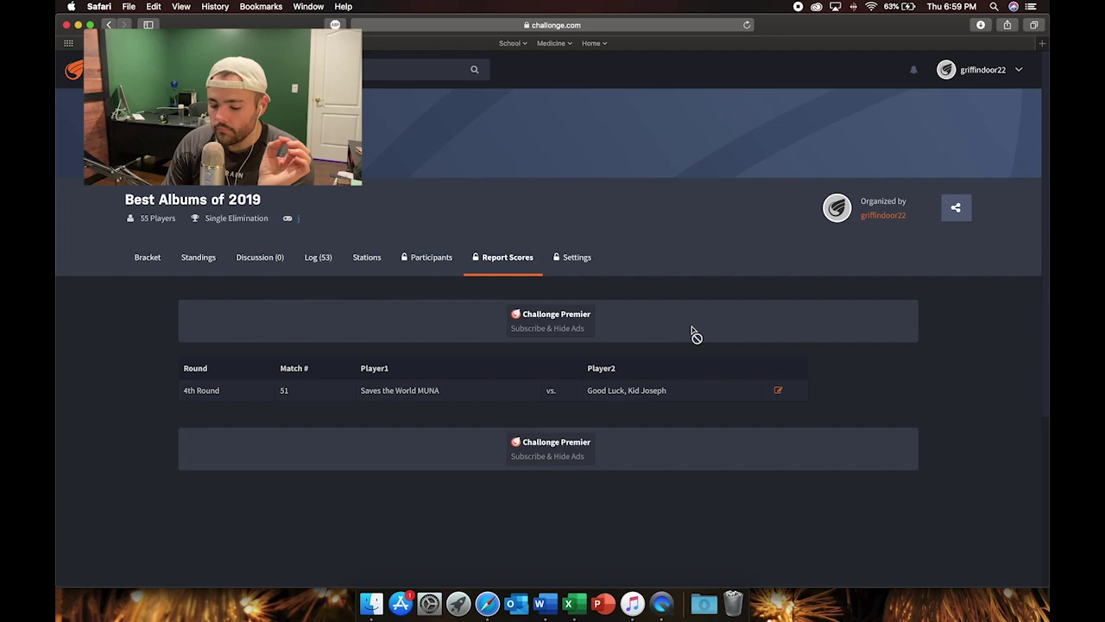
- Open the tournament bracket and examine the semifinal paths and the open match between Saves the World and Good Luck, Kid
{"action": "left_click", "coordinate": [148, 258]}
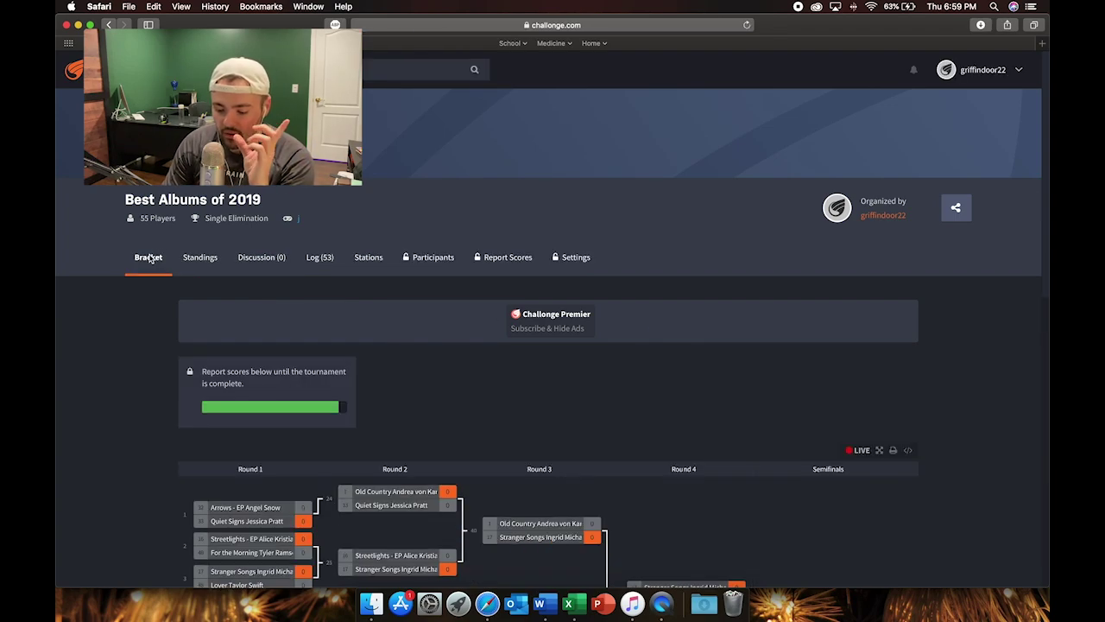
{"action": "scroll", "coordinate": [210, 295], "scroll_direction": "down", "scroll_amount": 10}
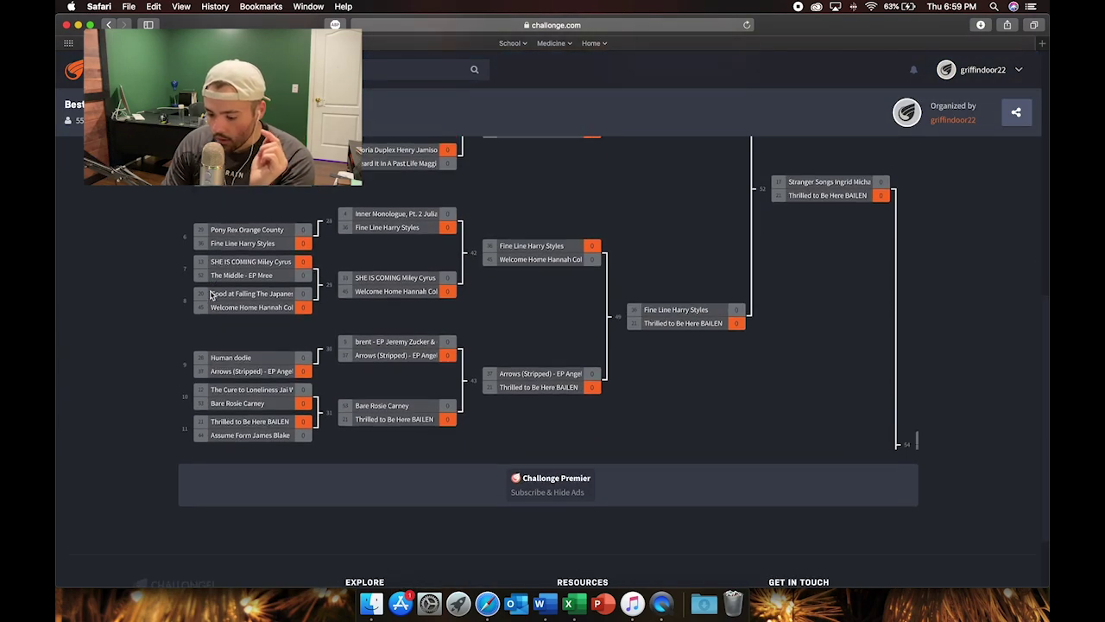
{"action": "scroll", "coordinate": [511, 317], "scroll_direction": "down", "scroll_amount": 5}
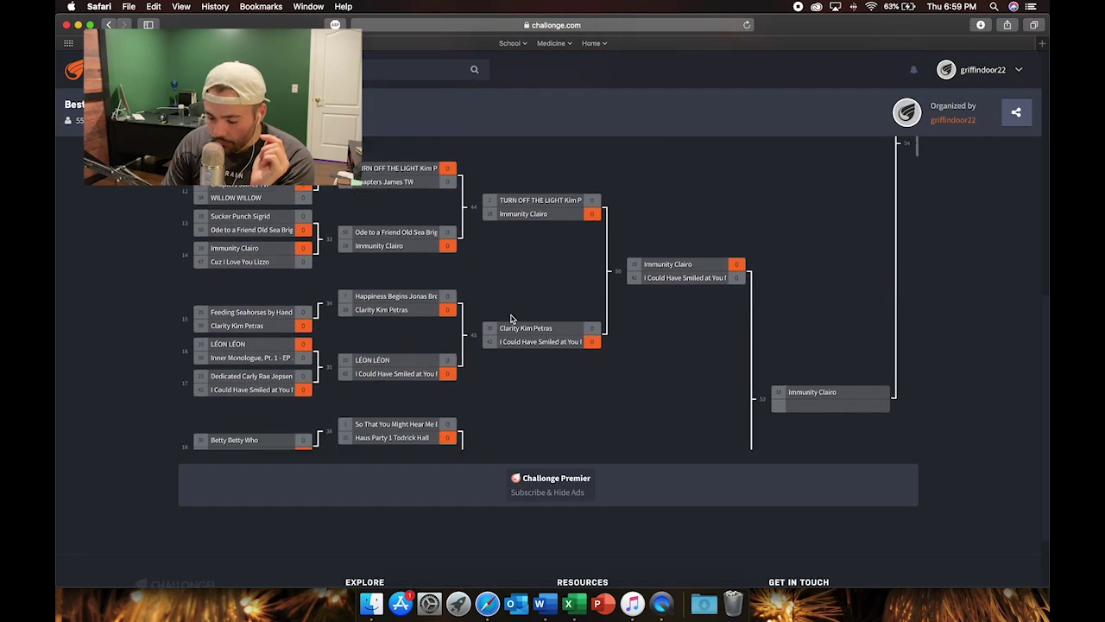
{"action": "scroll", "coordinate": [614, 320], "scroll_direction": "down", "scroll_amount": 3}
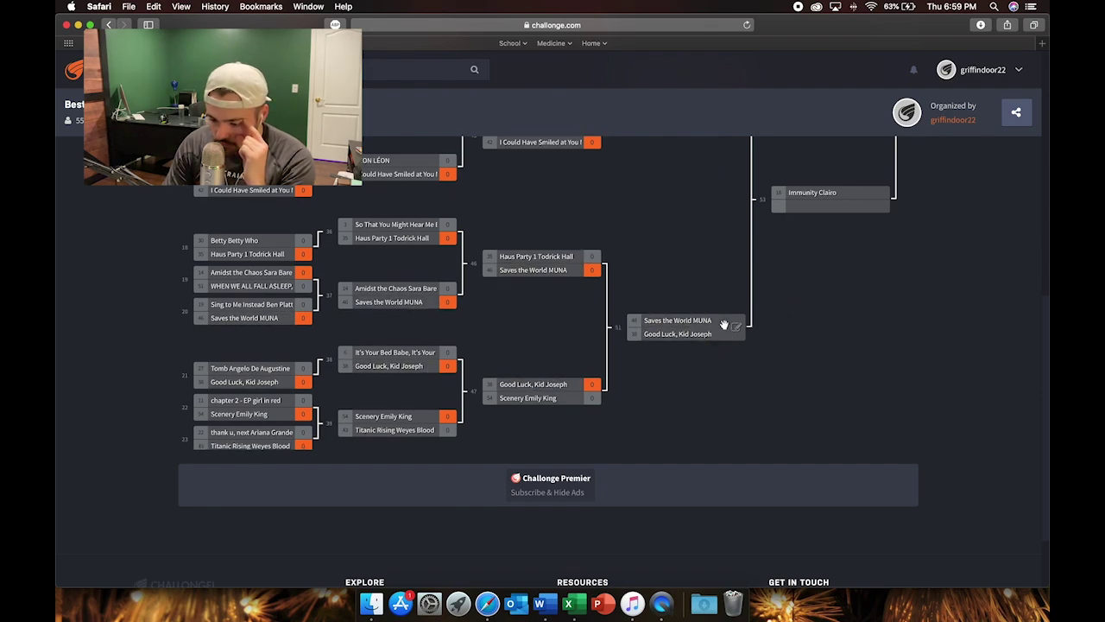
{"action": "scroll", "coordinate": [723, 325], "scroll_direction": "up", "scroll_amount": 12}
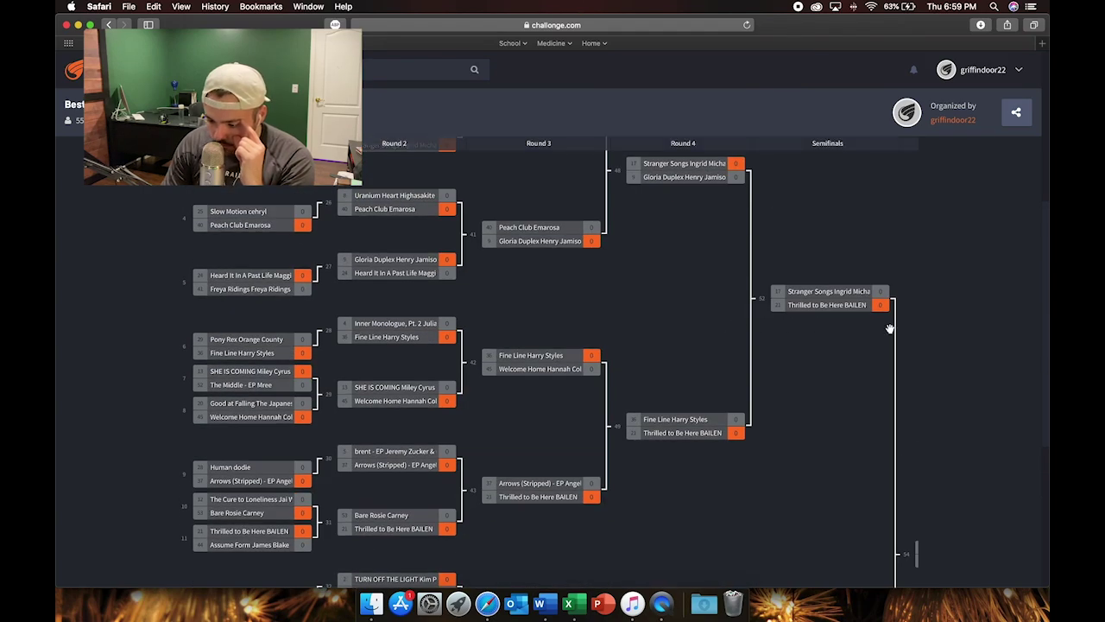
{"action": "left_click_drag", "start_coordinate": [874, 310], "coordinate": [690, 370]}
{"action": "scroll", "coordinate": [881, 306], "scroll_direction": "down", "scroll_amount": 7}
{"action": "scroll", "coordinate": [882, 307], "scroll_direction": "right", "scroll_amount": 6}
{"action": "scroll", "coordinate": [882, 308], "scroll_direction": "down", "scroll_amount": 4}
{"action": "scroll", "coordinate": [881, 307], "scroll_direction": "left", "scroll_amount": 4}
{"action": "scroll", "coordinate": [689, 371], "scroll_direction": "left", "scroll_amount": 2}
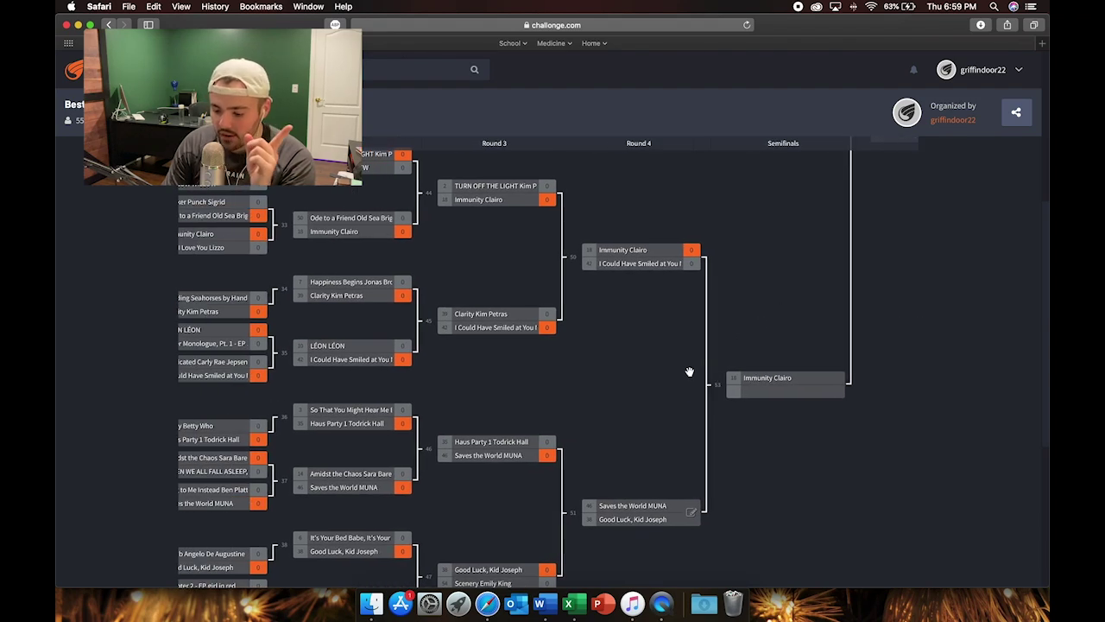
{"action": "scroll", "coordinate": [689, 371], "scroll_direction": "down", "scroll_amount": 5}
{"action": "left_click_drag", "start_coordinate": [653, 302], "coordinate": [672, 312]}
{"action": "scroll", "coordinate": [651, 307], "scroll_direction": "left", "scroll_amount": 2}
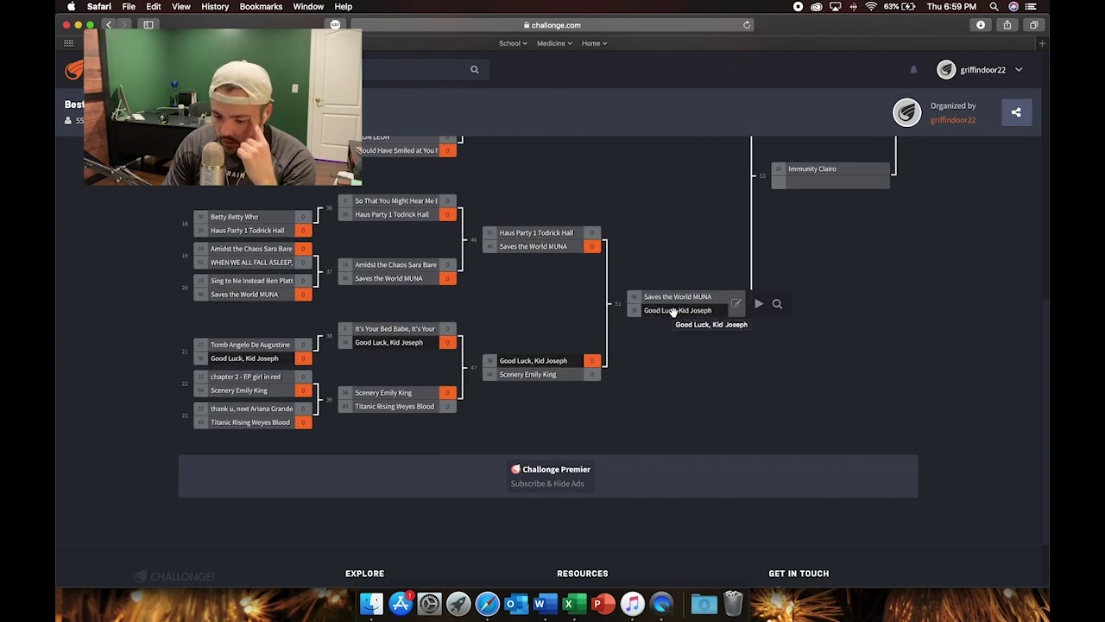
{"action": "left_click_drag", "start_coordinate": [673, 313], "coordinate": [672, 299]}
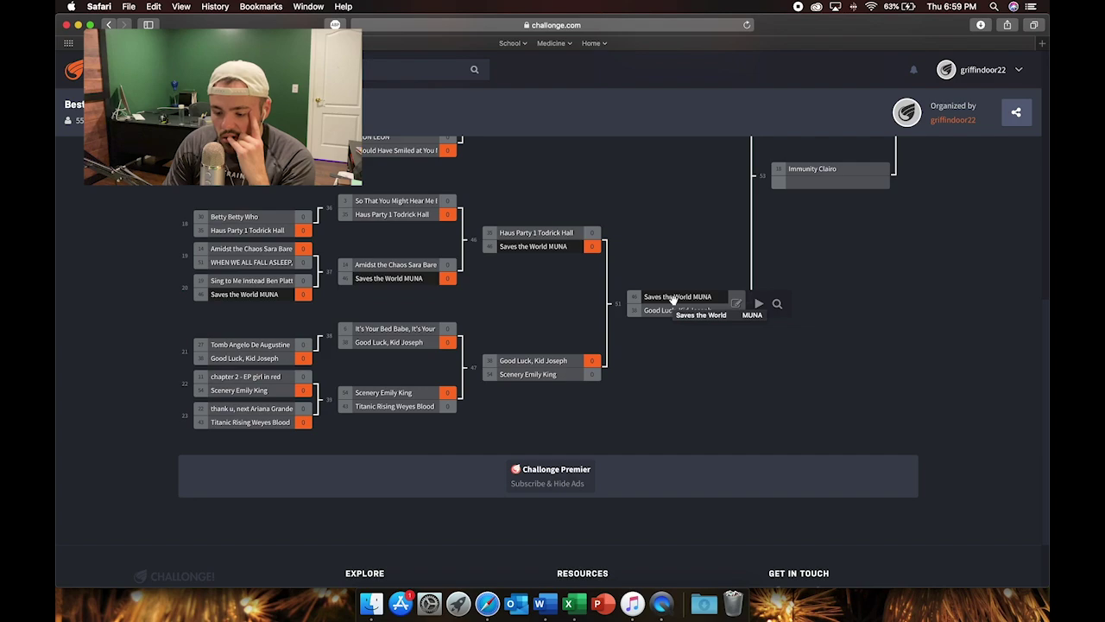
{"action": "left_click_drag", "start_coordinate": [673, 299], "coordinate": [673, 299]}
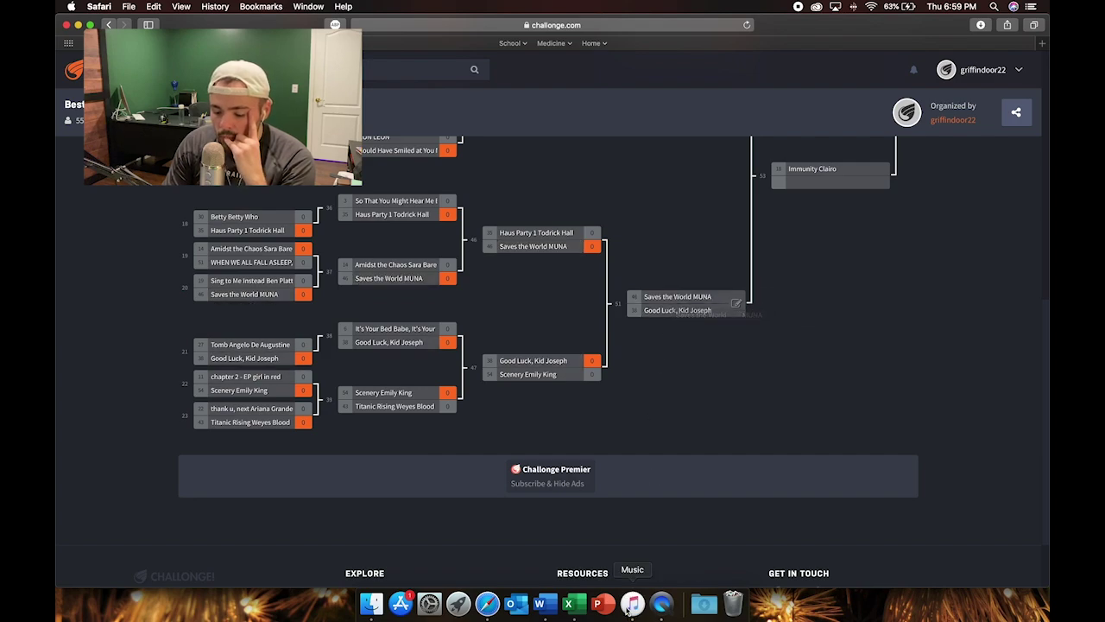
- Switch to Music, search the library for "joseph" and open the album Good Luck, Kid to review its songs
{"action": "left_click", "coordinate": [632, 604]}
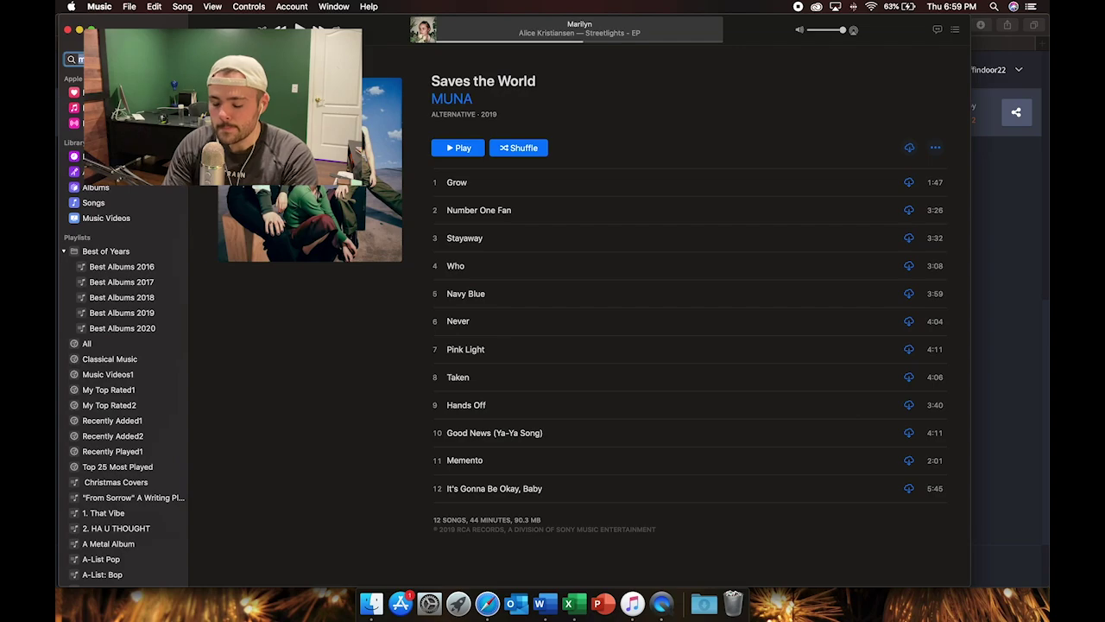
{"action": "left_click", "coordinate": [76, 59]}
{"action": "type", "text": "jodrp"}
{"action": "key", "text": "BackSpace"}
{"action": "key", "text": "BackSpace"}
{"action": "key", "text": "BackSpace"}
{"action": "type", "text": "seph"}
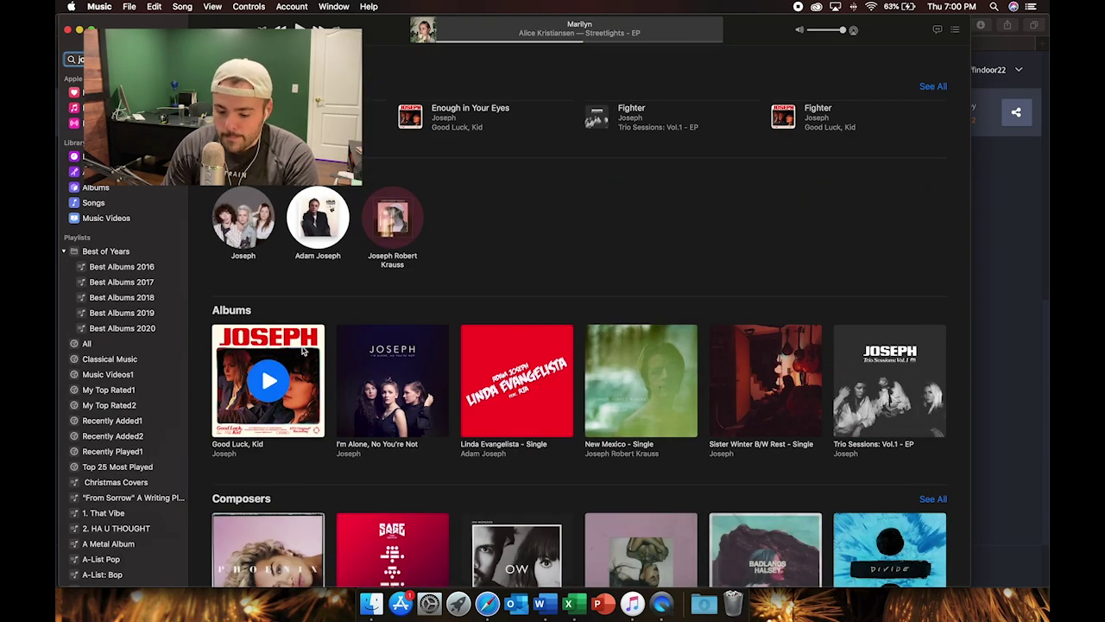
{"action": "left_click", "coordinate": [301, 348]}
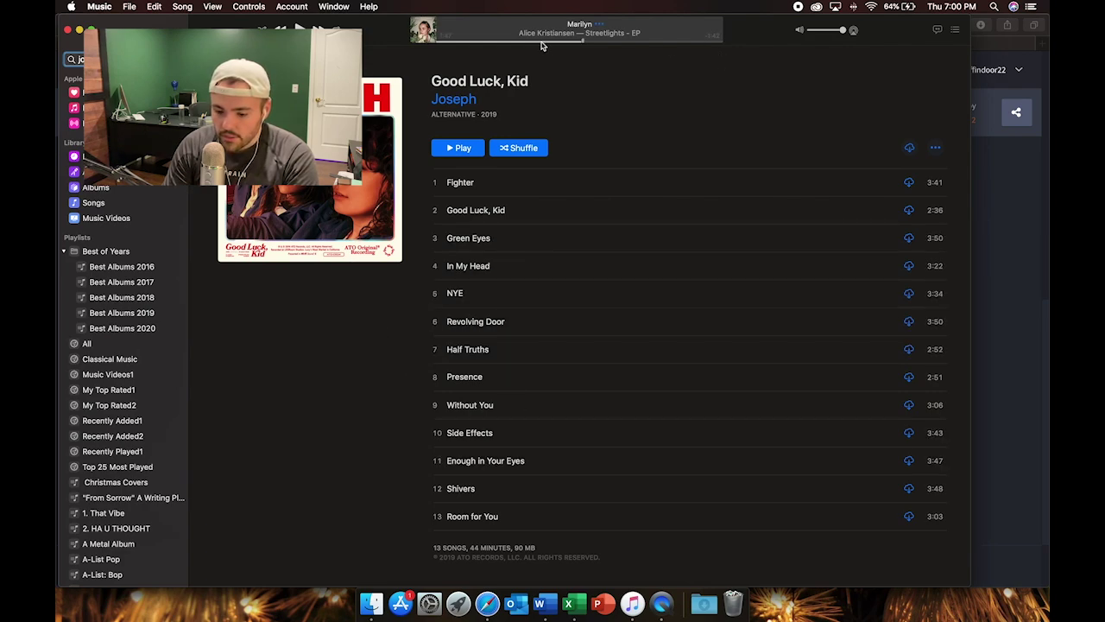
- Search the music library for "muna" and open the album Saves the World to review its songs
{"action": "key", "text": "super+f"}
{"action": "type", "text": "muuna"}
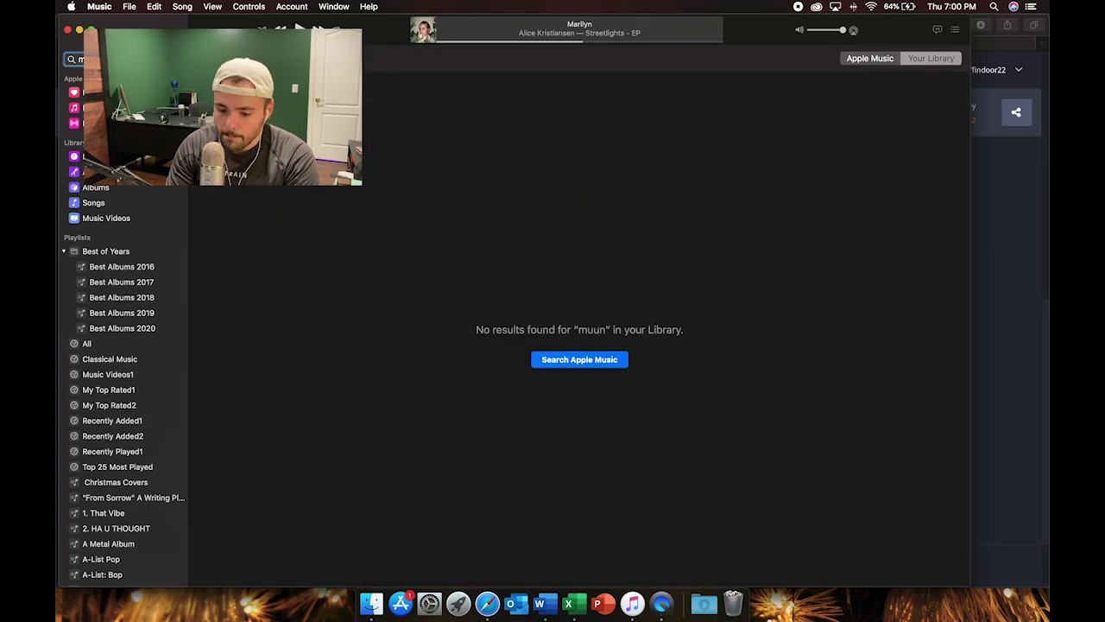
{"action": "key", "text": "BackSpace"}
{"action": "key", "text": "BackSpace"}
{"action": "key", "text": "BackSpace"}
{"action": "type", "text": "na"}
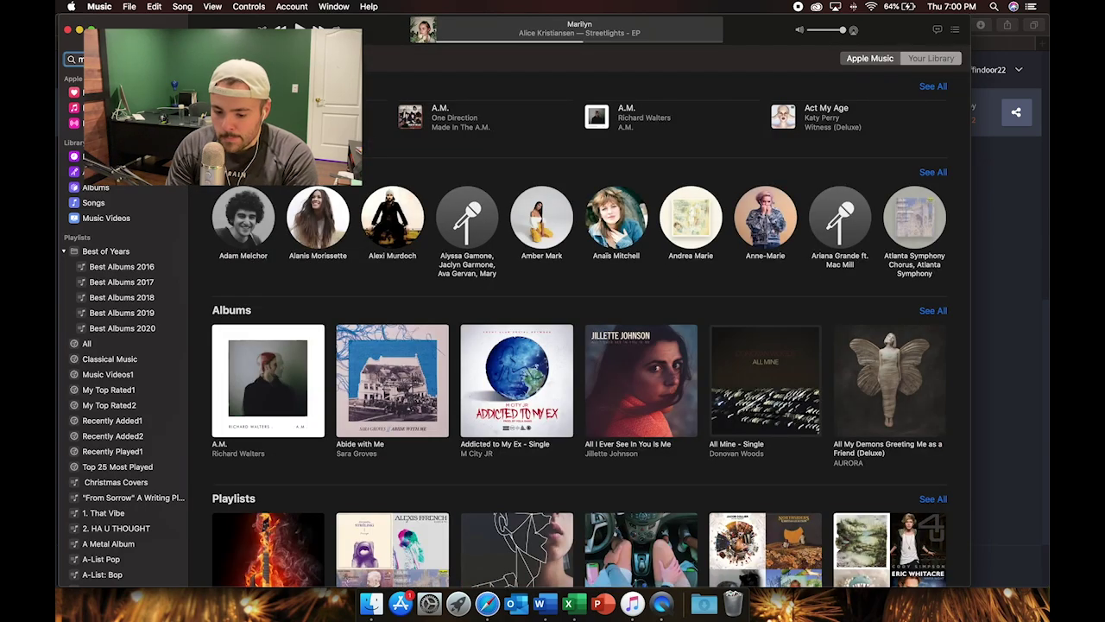
{"action": "key", "text": "Return"}
{"action": "left_click", "coordinate": [417, 344]}
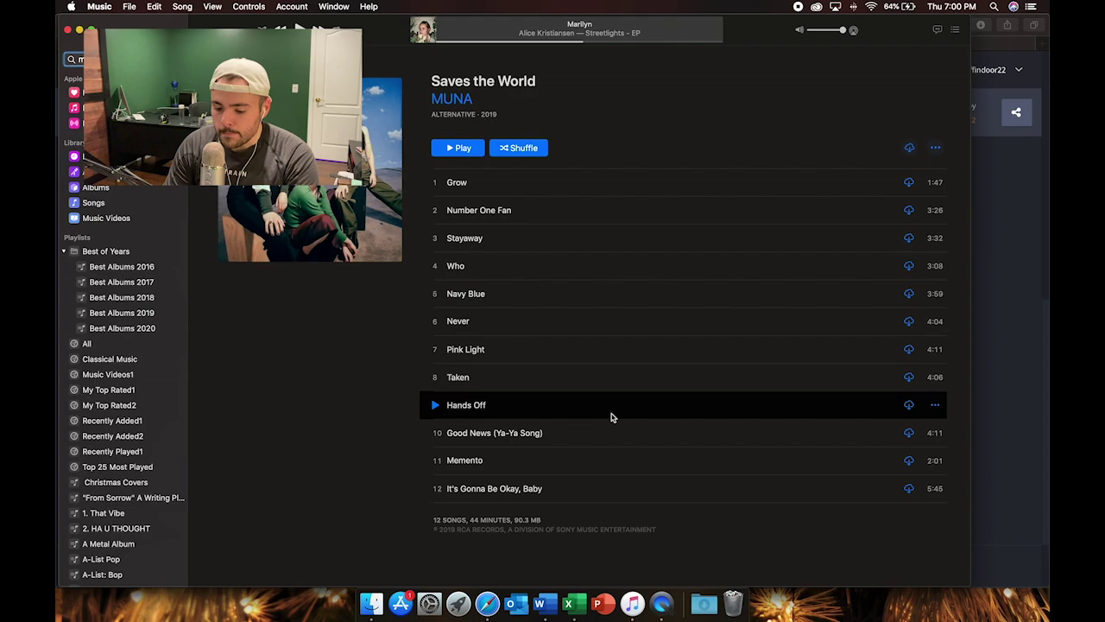
- Return to the Challonge bracket in Safari and report Good Luck, Kid by Joseph as the winner of match 51
{"action": "left_click", "coordinate": [487, 603]}
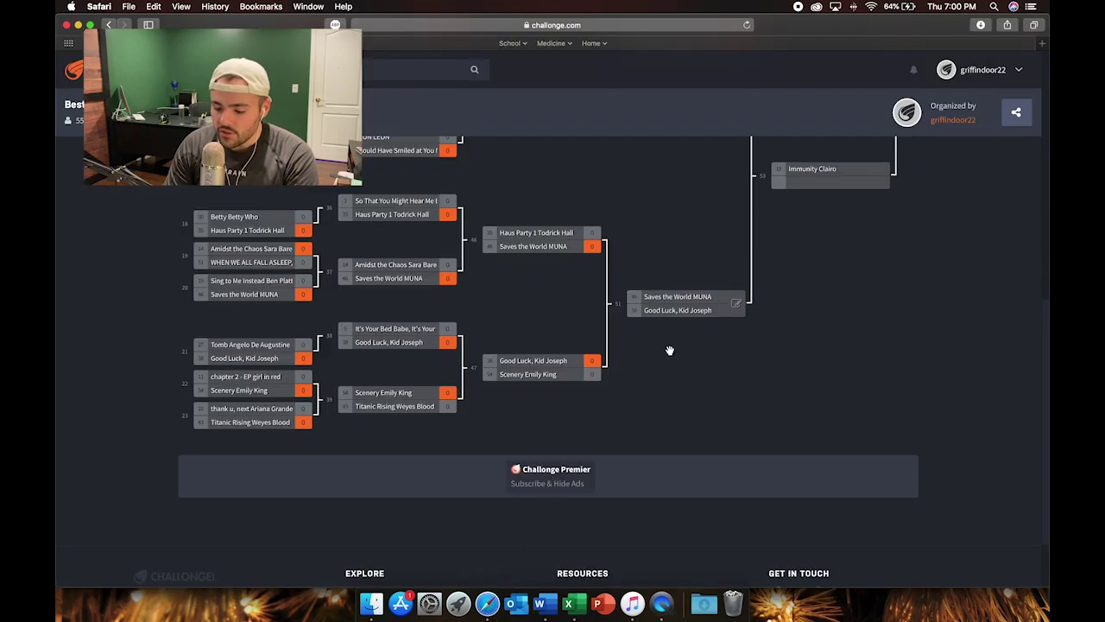
{"action": "left_click", "coordinate": [736, 304]}
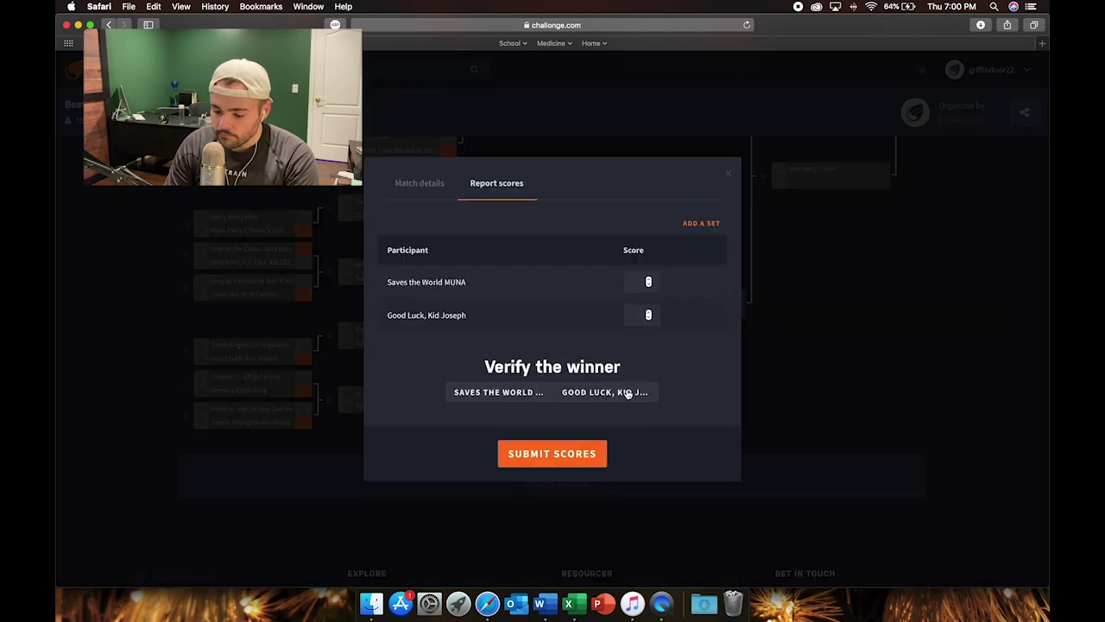
{"action": "left_click", "coordinate": [521, 400]}
{"action": "left_click", "coordinate": [597, 395]}
{"action": "left_click", "coordinate": [535, 397]}
{"action": "left_click", "coordinate": [593, 400]}
{"action": "left_click", "coordinate": [573, 455]}
{"action": "left_click", "coordinate": [674, 328]}
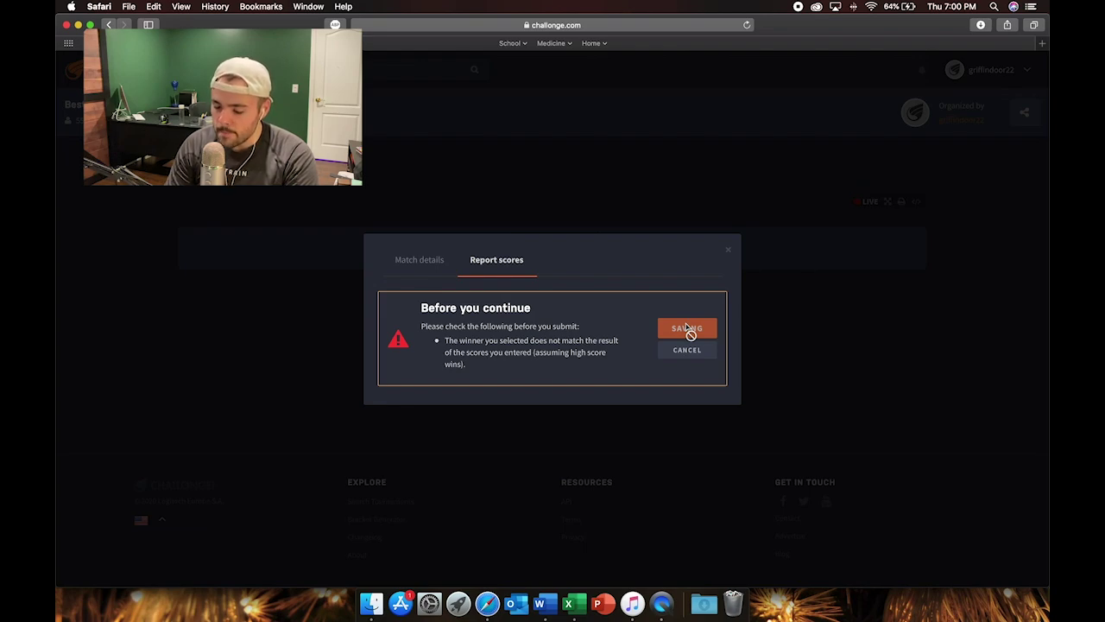
{"action": "left_click", "coordinate": [727, 252]}
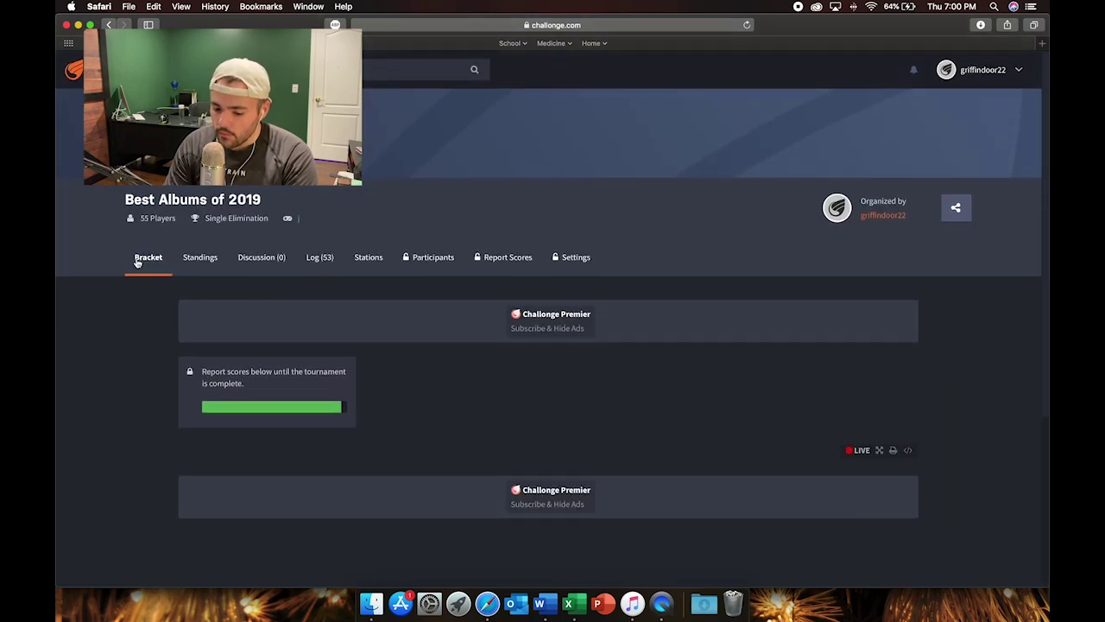
- Reload the bracket and examine both semifinals, including the open match between Immunity and Good Luck, Kid
{"action": "left_click", "coordinate": [137, 261]}
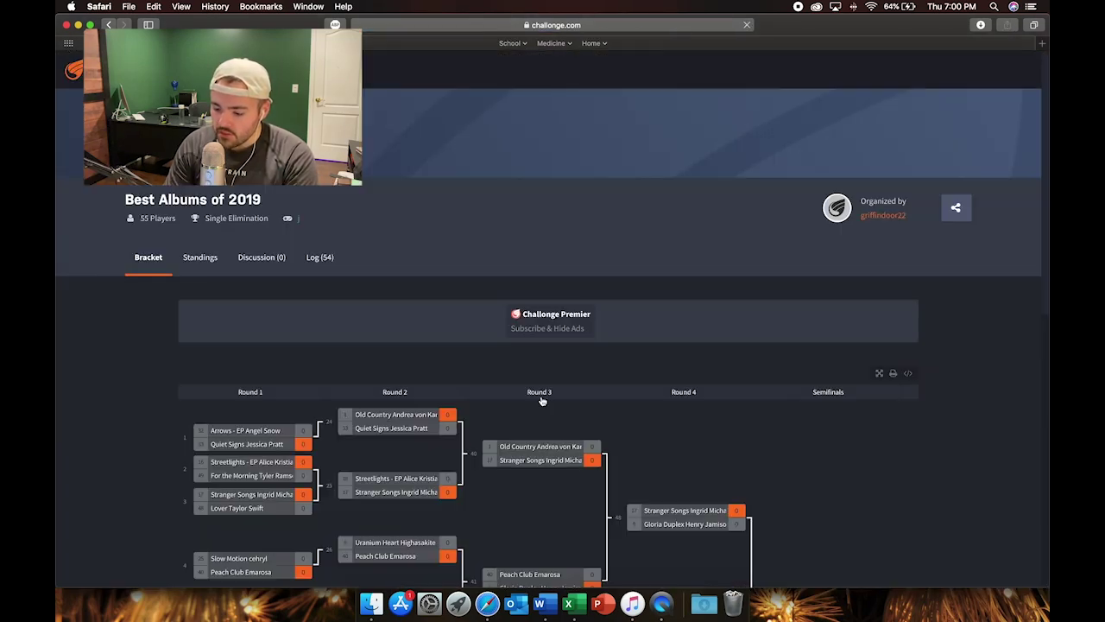
{"action": "scroll", "coordinate": [541, 401], "scroll_direction": "down", "scroll_amount": 10}
{"action": "scroll", "coordinate": [541, 401], "scroll_direction": "down", "scroll_amount": 5}
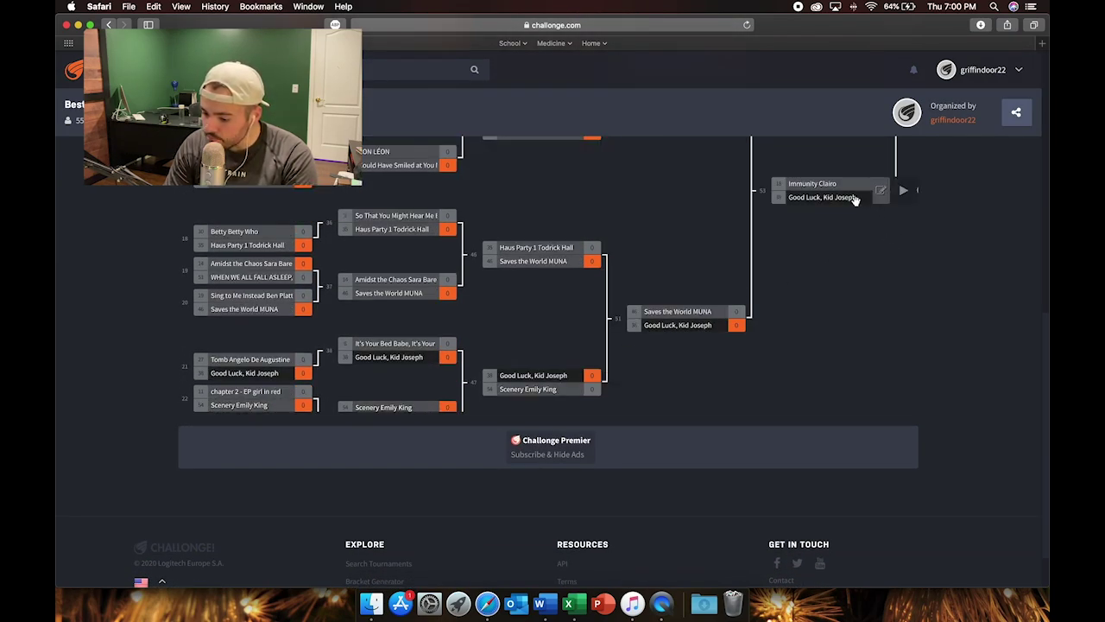
{"action": "scroll", "coordinate": [859, 216], "scroll_direction": "up", "scroll_amount": 3}
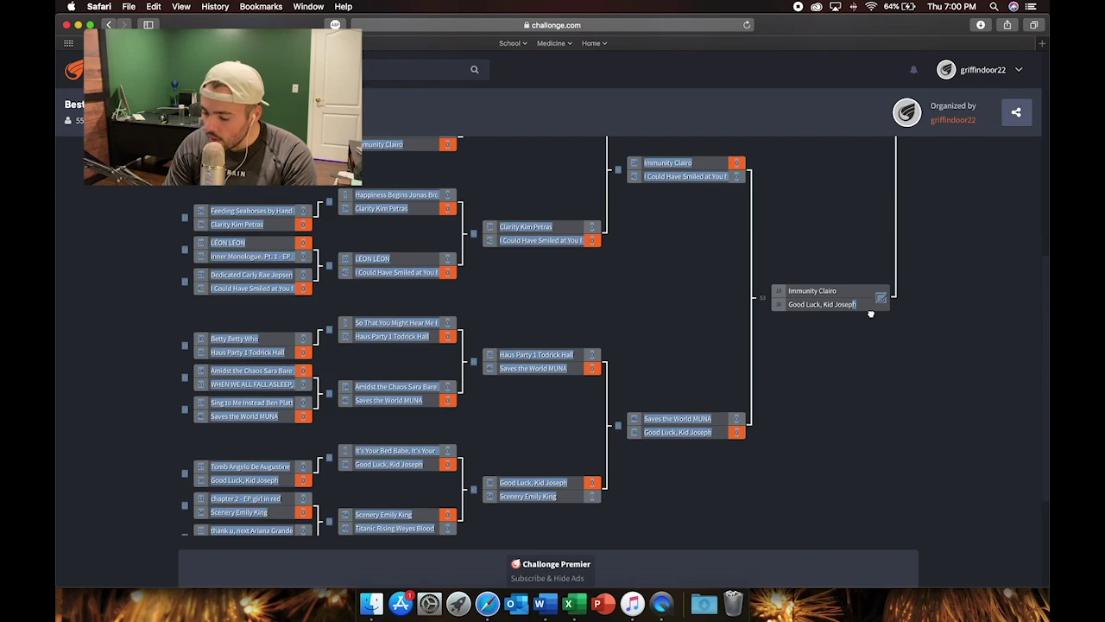
{"action": "scroll", "coordinate": [867, 235], "scroll_direction": "up", "scroll_amount": 5}
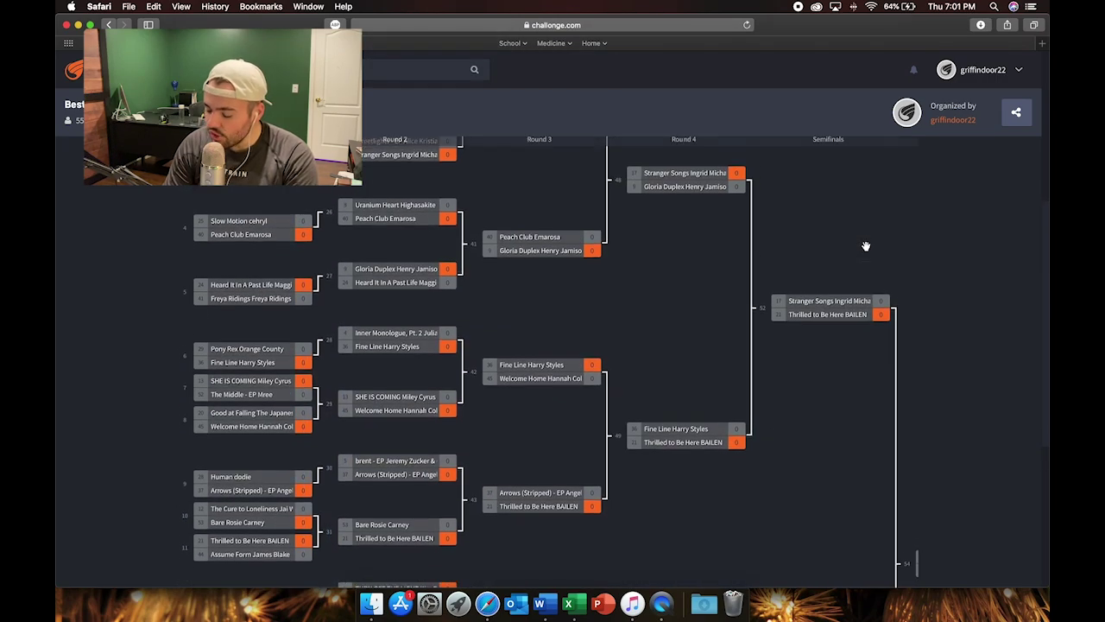
{"action": "scroll", "coordinate": [866, 246], "scroll_direction": "down", "scroll_amount": 5}
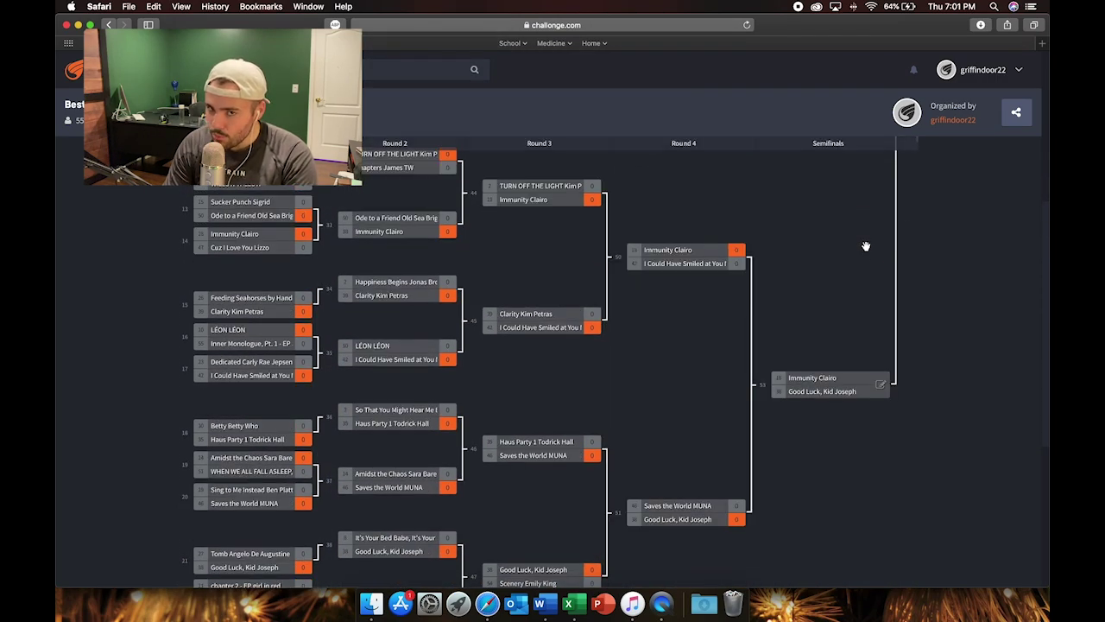
{"action": "scroll", "coordinate": [863, 252], "scroll_direction": "up", "scroll_amount": 9}
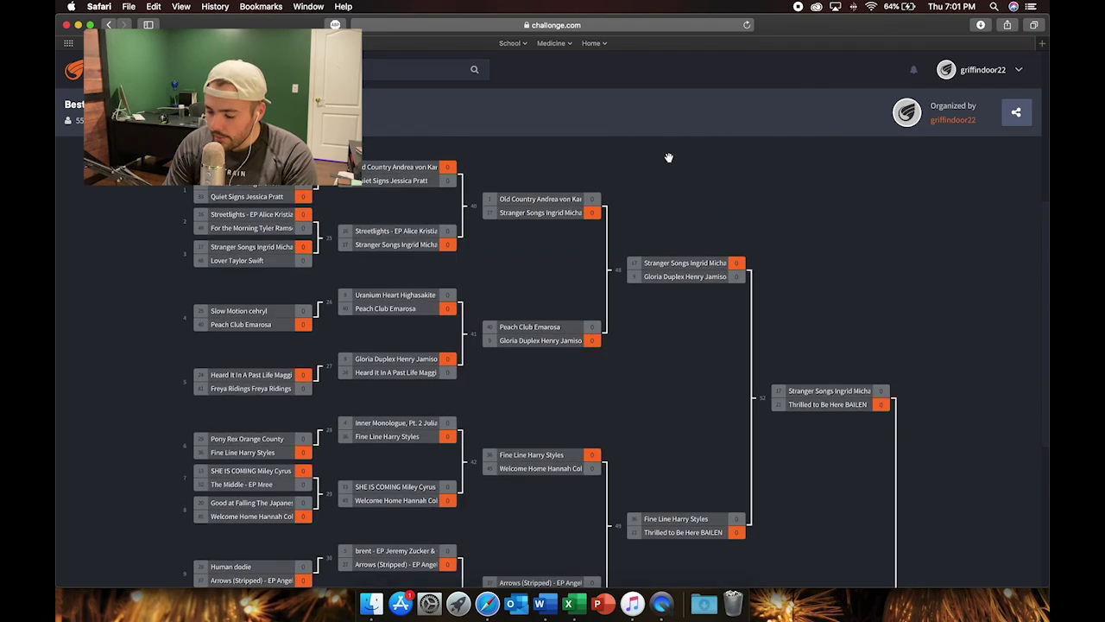
{"action": "scroll", "coordinate": [667, 158], "scroll_direction": "down", "scroll_amount": 9}
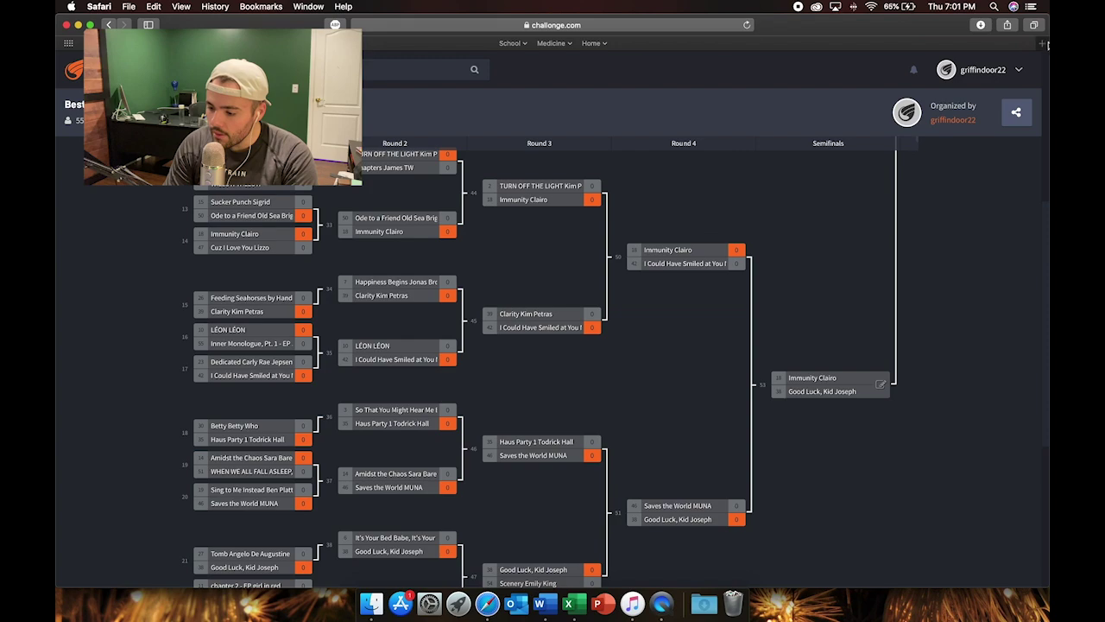
- Search Google in a new tab for "comparison generator with placements", and refine the query to "comparison with placements"
{"action": "left_click", "coordinate": [1043, 44]}
{"action": "type", "text": "comparison "}
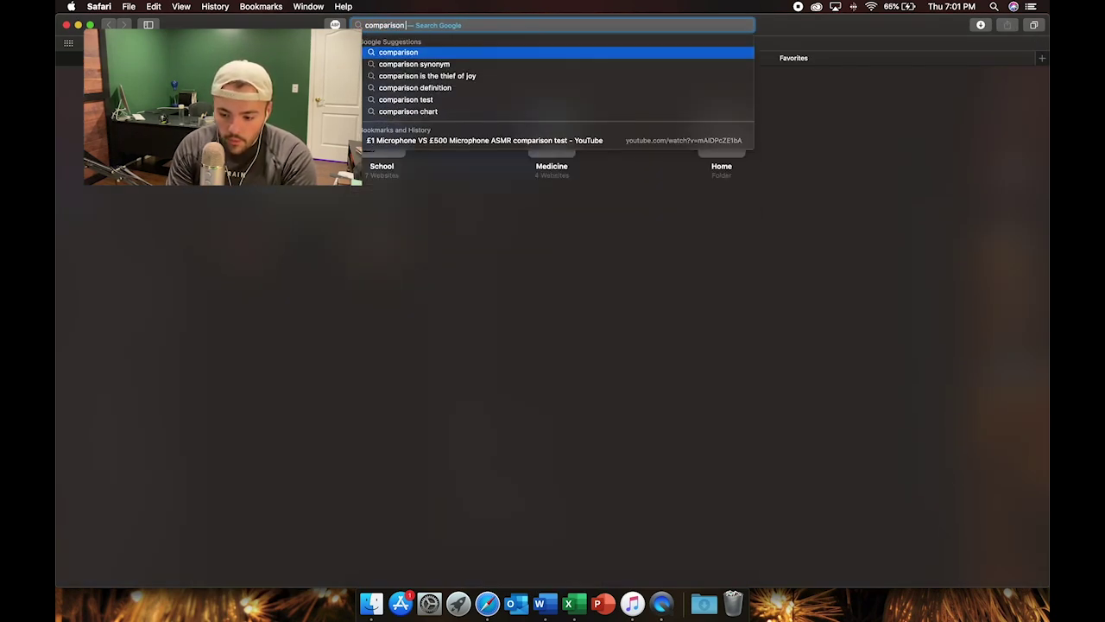
{"action": "type", "text": "generator w"}
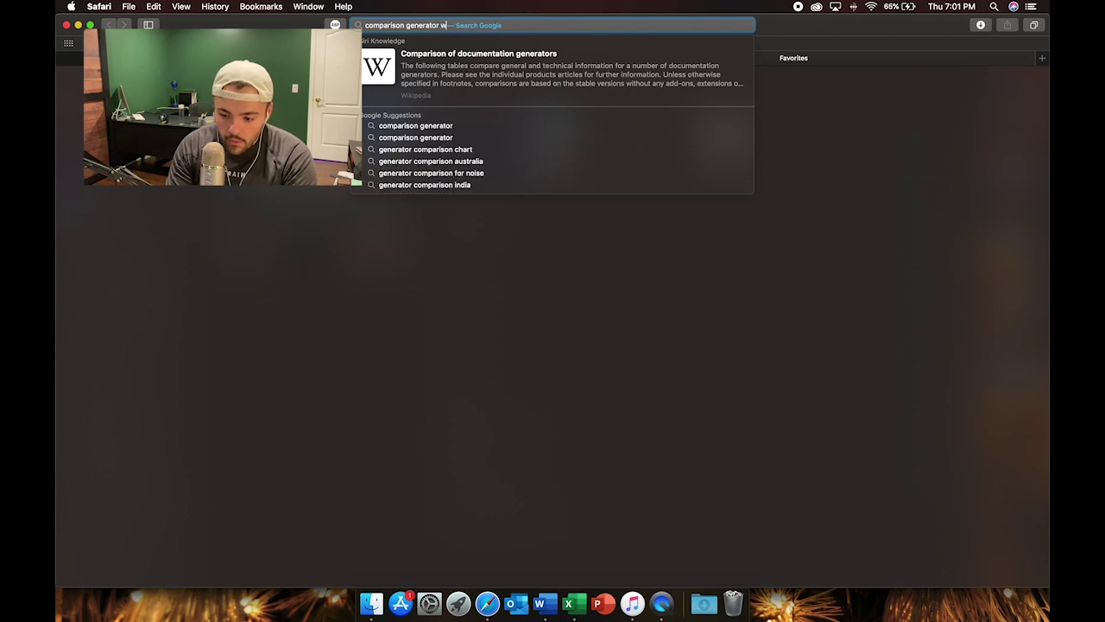
{"action": "type", "text": "ith placements"}
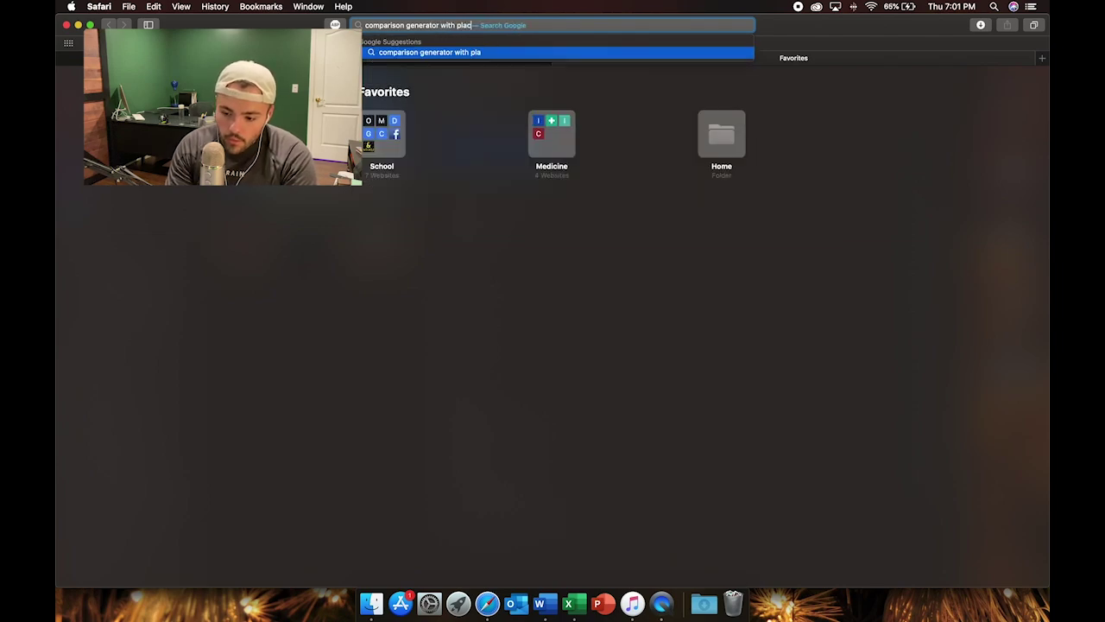
{"action": "key", "text": "Return"}
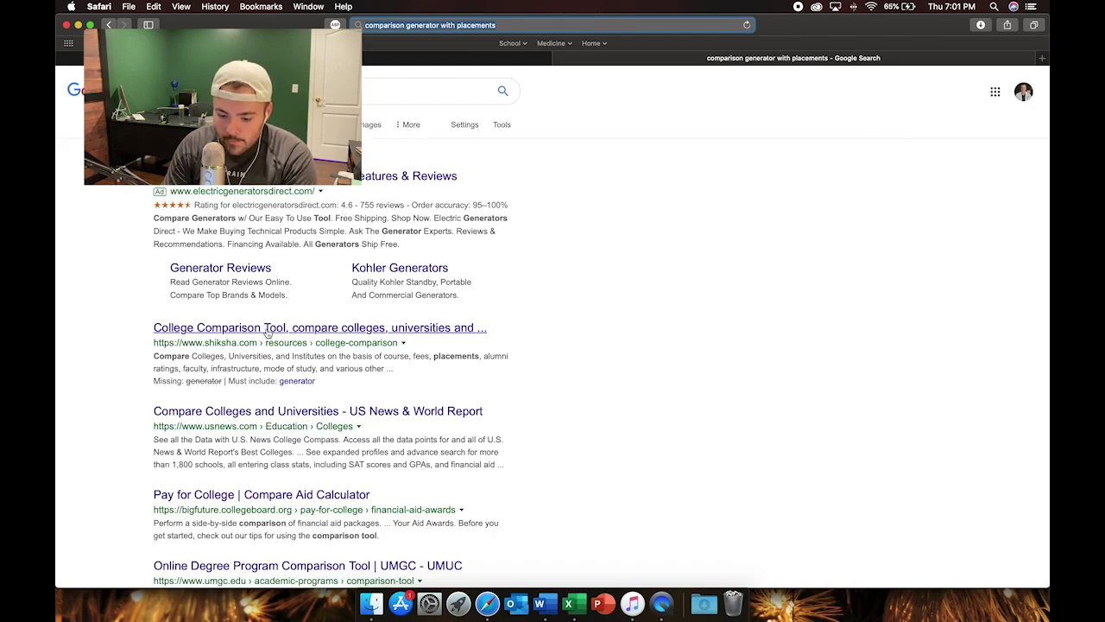
{"action": "scroll", "coordinate": [268, 334], "scroll_direction": "down", "scroll_amount": 3}
{"action": "scroll", "coordinate": [267, 334], "scroll_direction": "up", "scroll_amount": 4}
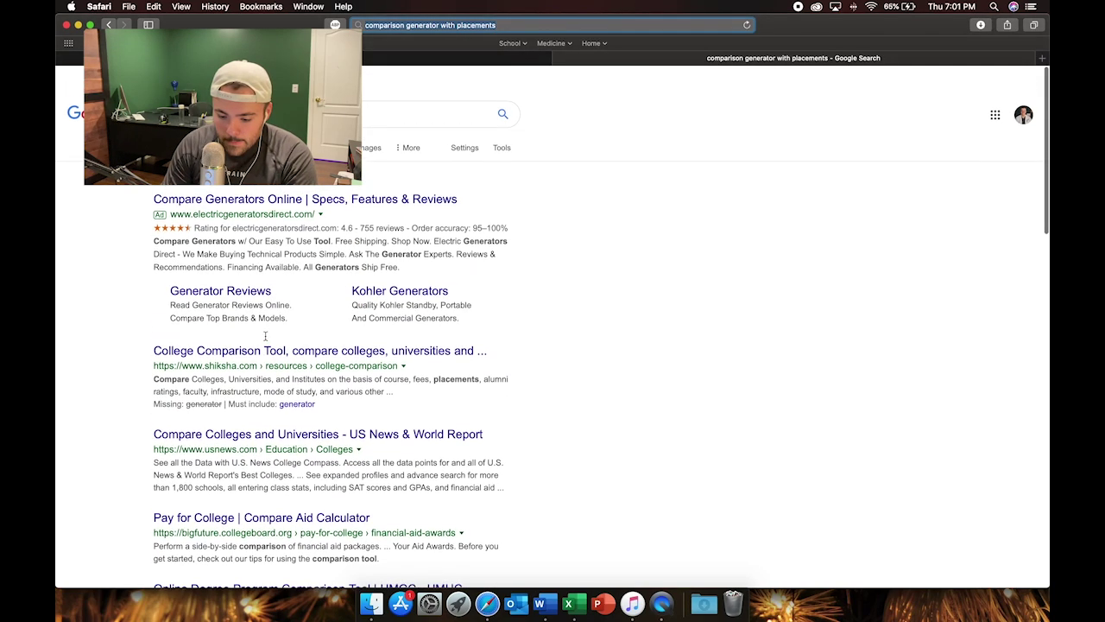
{"action": "left_click", "coordinate": [432, 90]}
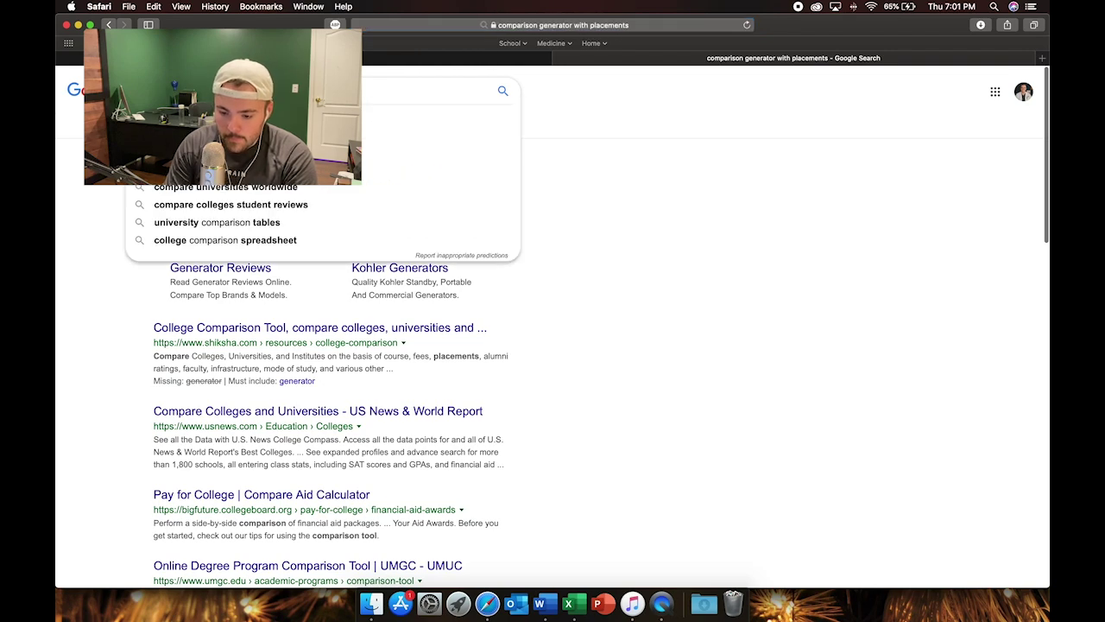
{"action": "key", "text": "Return"}
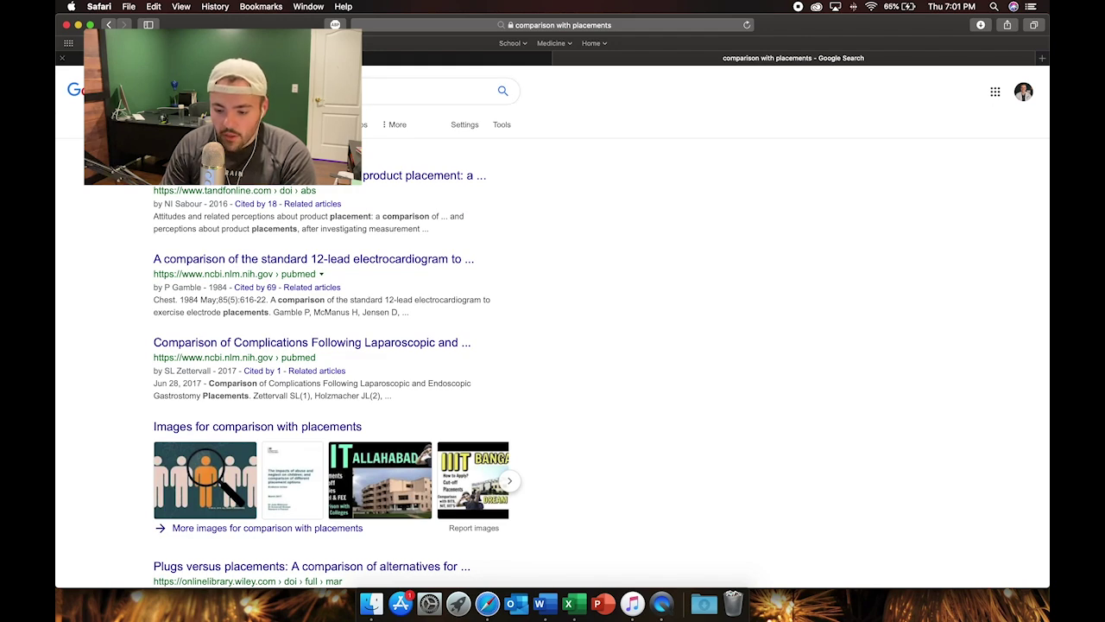
- Return to the Challonge bracket and report Good Luck, Kid by Joseph as the winner of semifinal match 53
{"action": "key", "text": "ctrl+shift+Tab"}
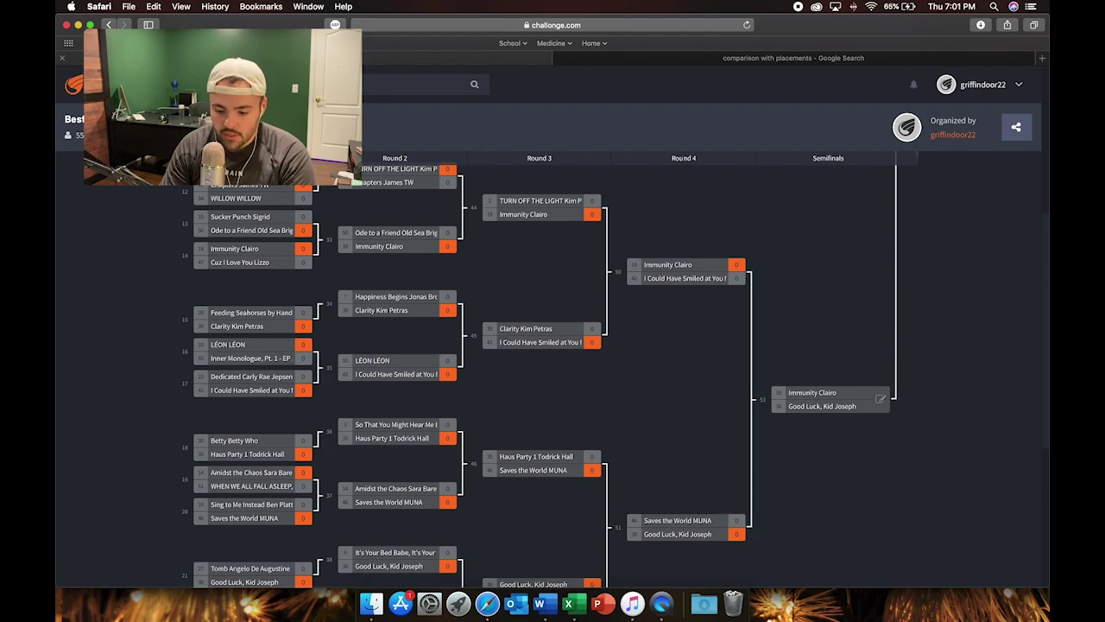
{"action": "scroll", "coordinate": [302, 372], "scroll_direction": "up", "scroll_amount": 10}
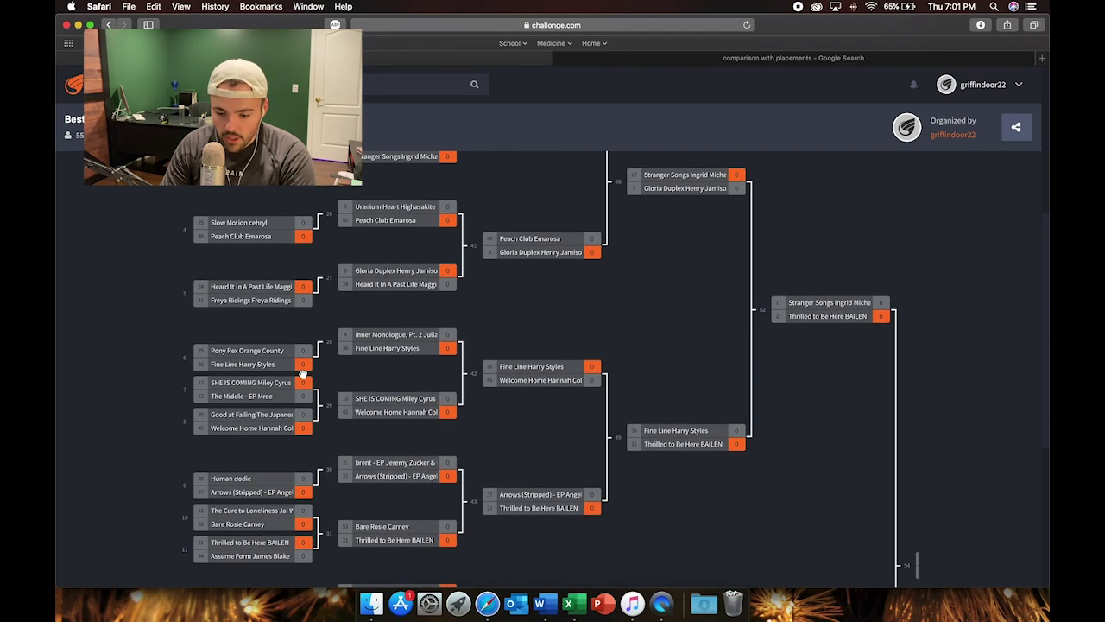
{"action": "scroll", "coordinate": [304, 373], "scroll_direction": "up", "scroll_amount": 10}
{"action": "scroll", "coordinate": [361, 345], "scroll_direction": "down", "scroll_amount": 15}
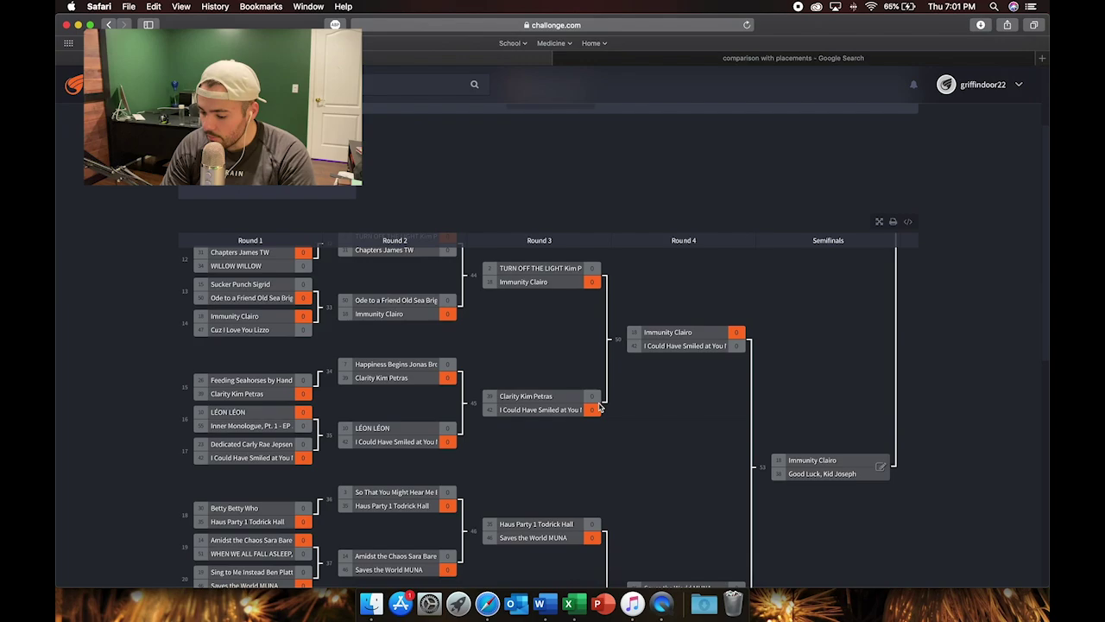
{"action": "scroll", "coordinate": [604, 406], "scroll_direction": "up", "scroll_amount": 10}
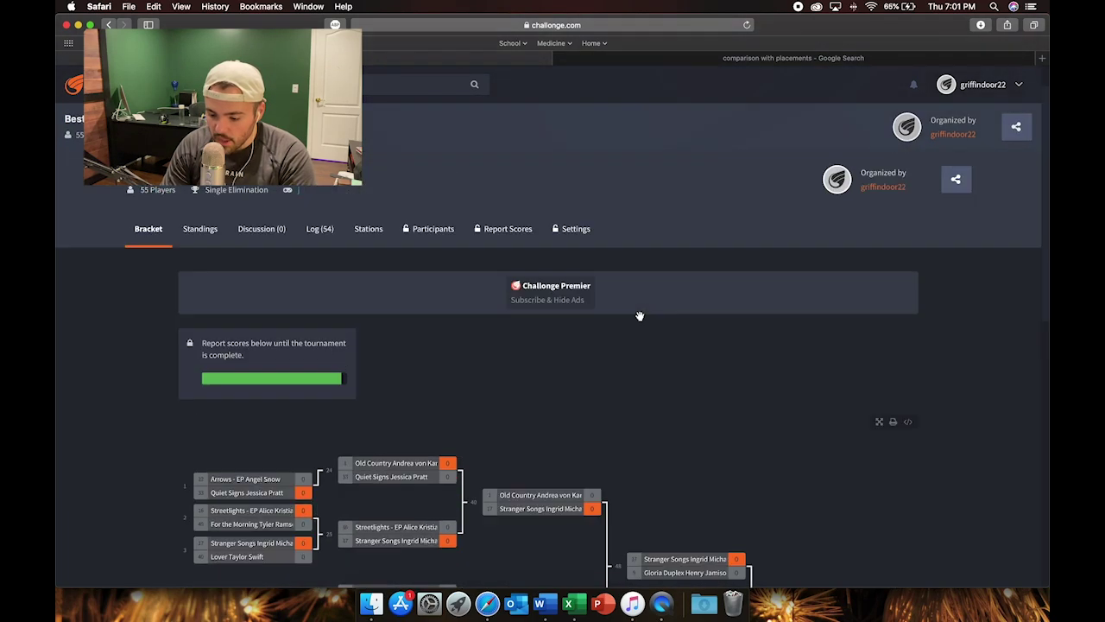
{"action": "left_click", "coordinate": [517, 275]}
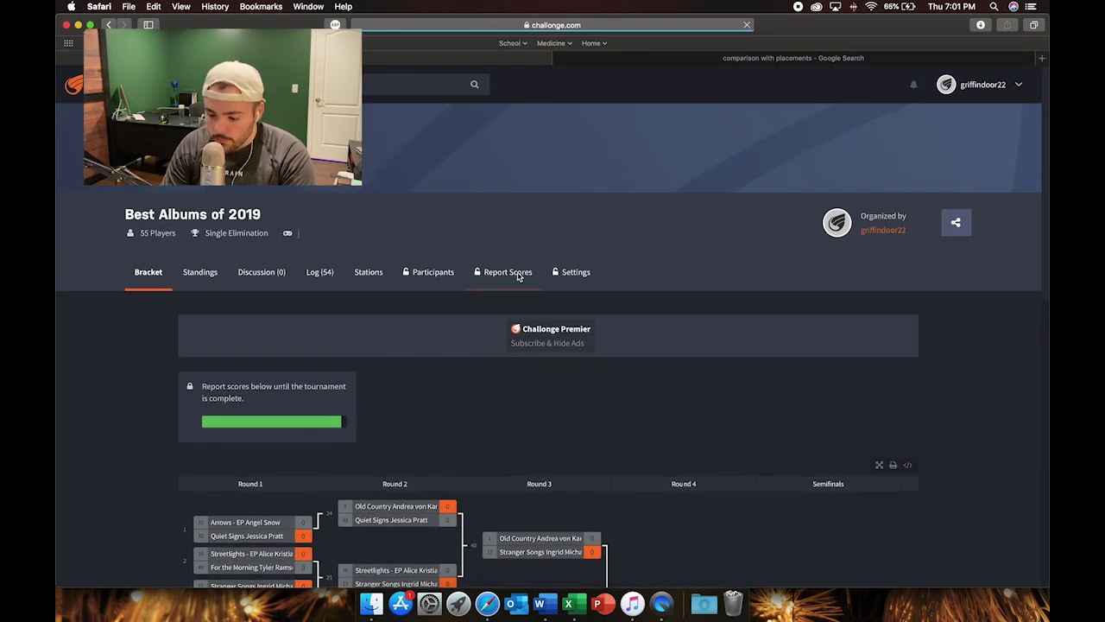
{"action": "scroll", "coordinate": [438, 247], "scroll_direction": "down", "scroll_amount": 4}
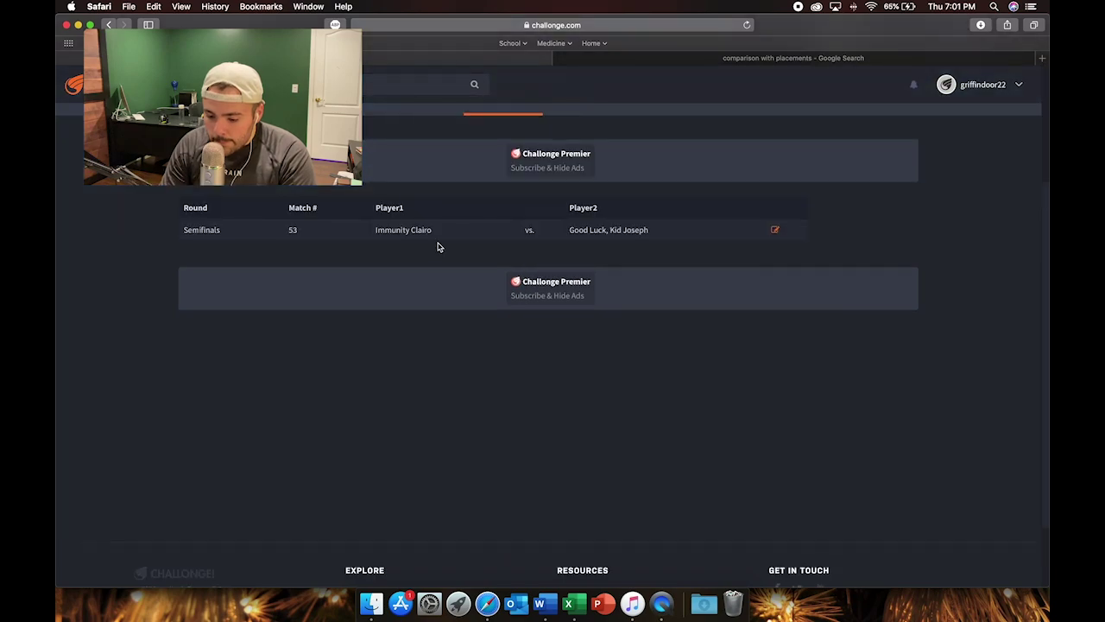
{"action": "left_click", "coordinate": [776, 233]}
{"action": "left_click", "coordinate": [606, 404]}
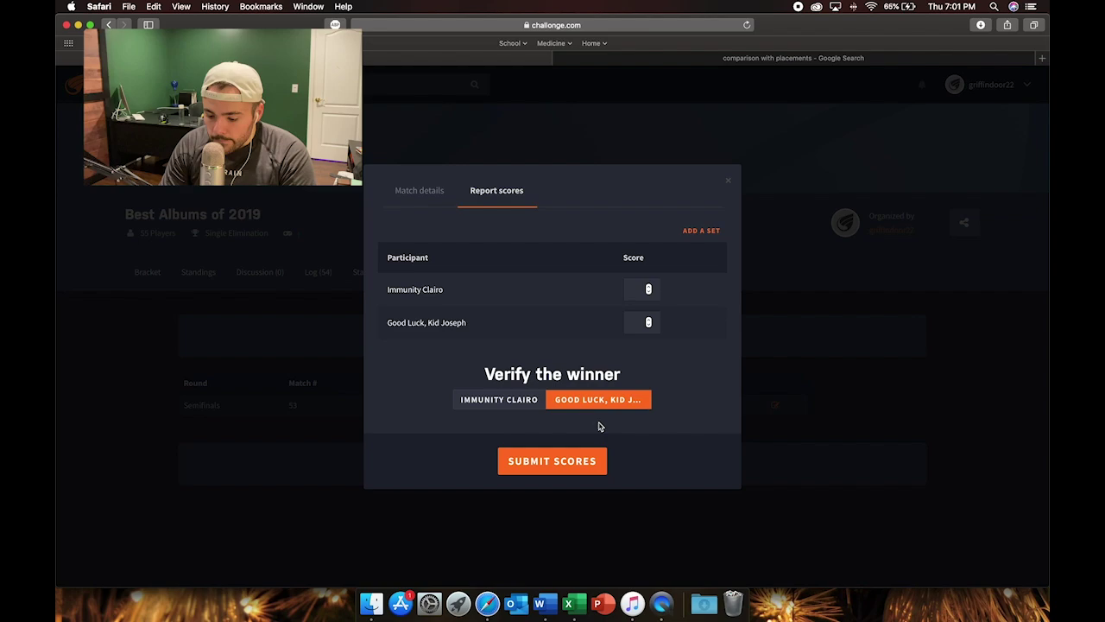
{"action": "left_click", "coordinate": [563, 466]}
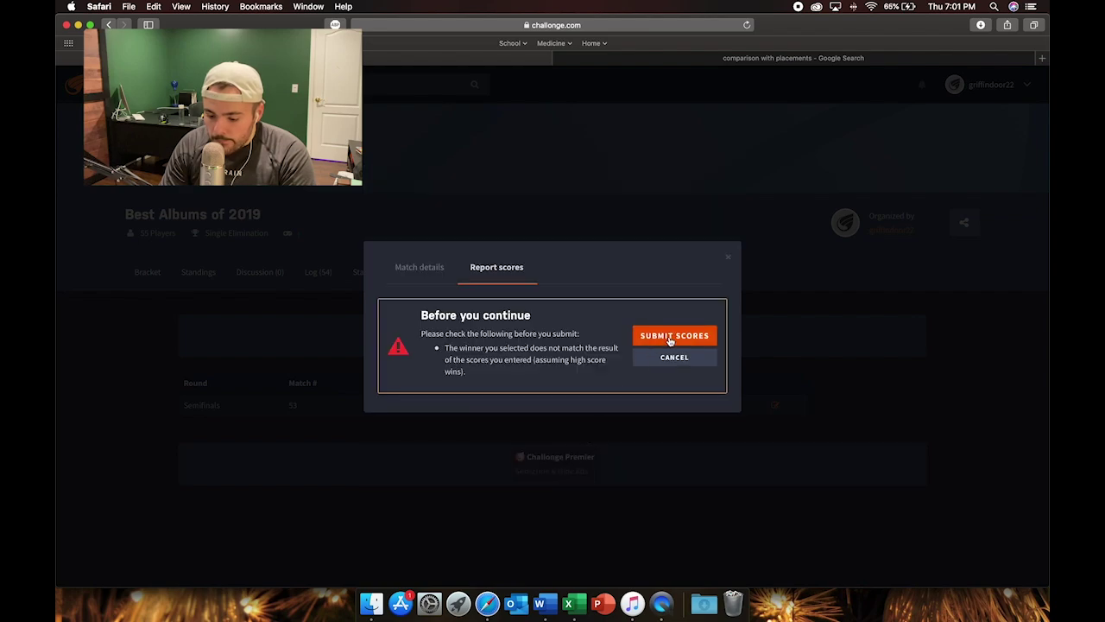
{"action": "left_click", "coordinate": [670, 341]}
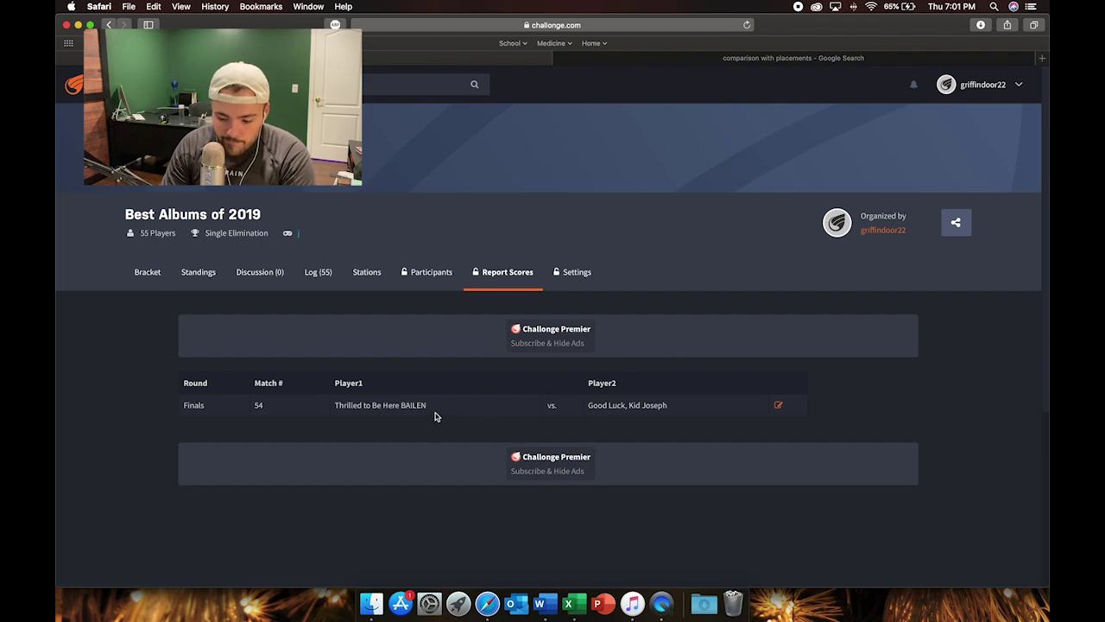
- Report Good Luck, Kid by Joseph as the winner of final match 54 against Thrilled to Be Here
{"action": "left_click", "coordinate": [779, 406]}
{"action": "left_click", "coordinate": [619, 398]}
{"action": "left_click", "coordinate": [554, 459]}
{"action": "left_click", "coordinate": [676, 333]}
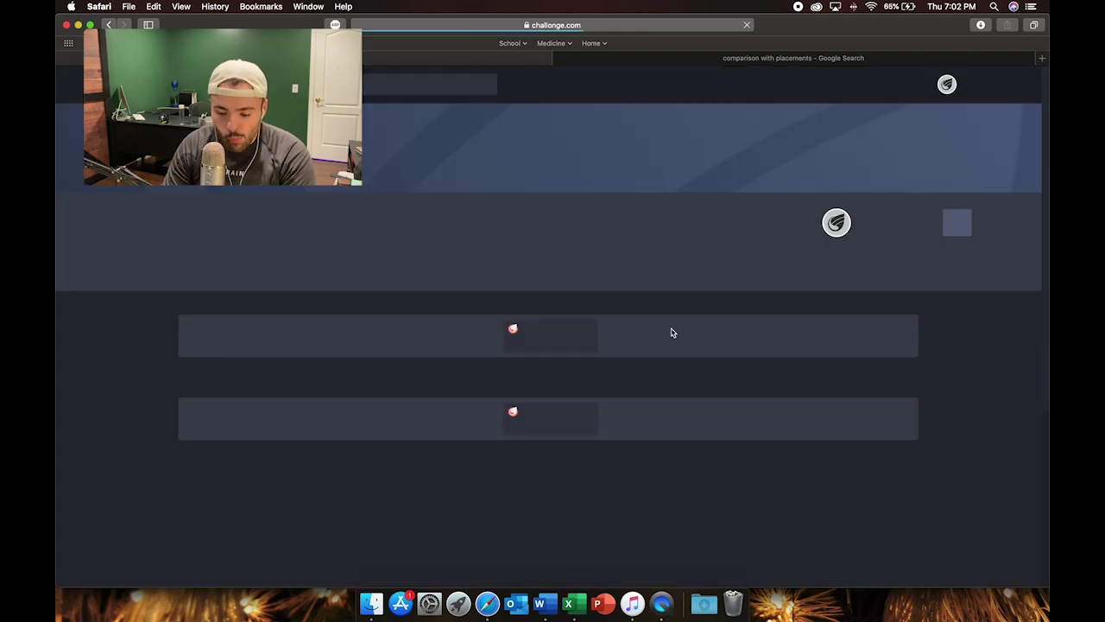
- Go back to the Best Albums of 2019 bracket and end the tournament
{"action": "left_click", "coordinate": [147, 280]}
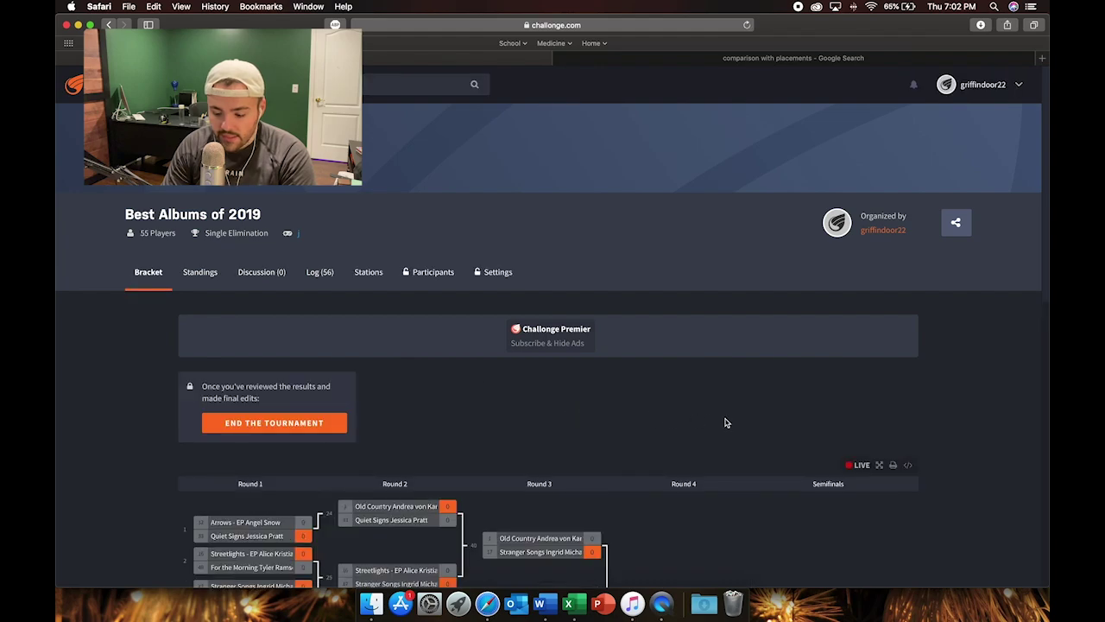
{"action": "scroll", "coordinate": [725, 421], "scroll_direction": "down", "scroll_amount": 2}
{"action": "left_click", "coordinate": [267, 347]}
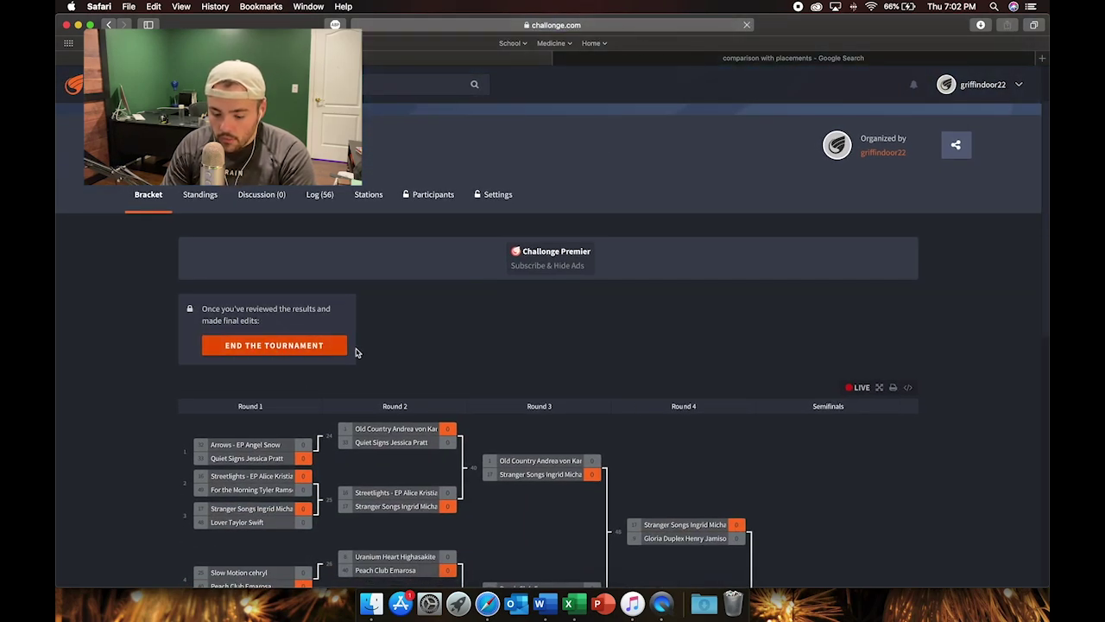
- Expand the full final results and review the placements of all albums, including the 5th place tie
{"action": "scroll", "coordinate": [445, 394], "scroll_direction": "down", "scroll_amount": 2}
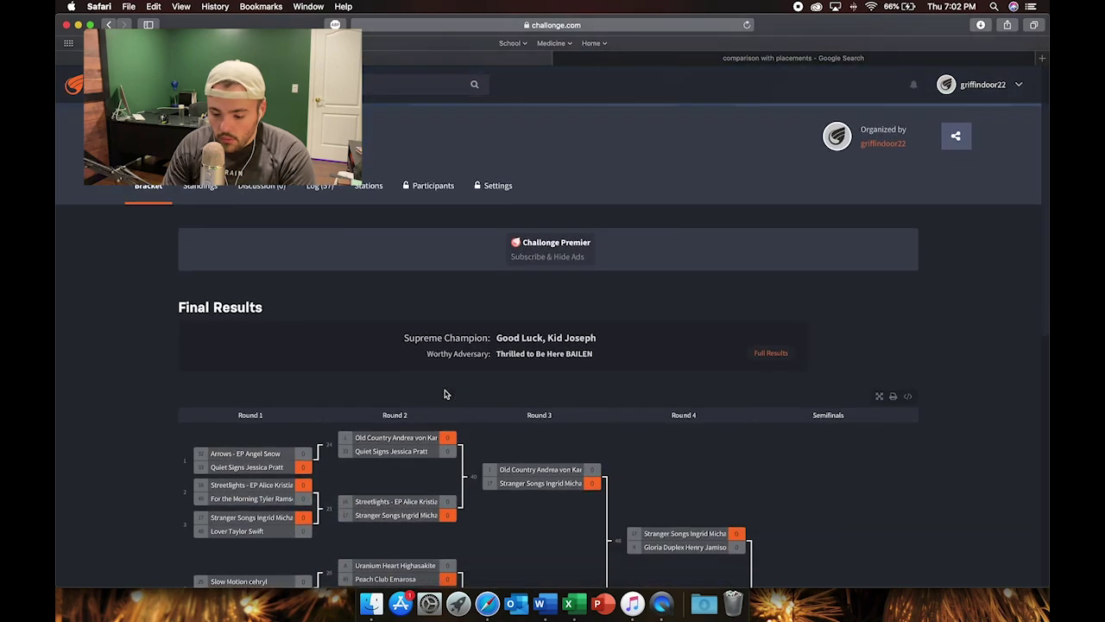
{"action": "left_click", "coordinate": [767, 356]}
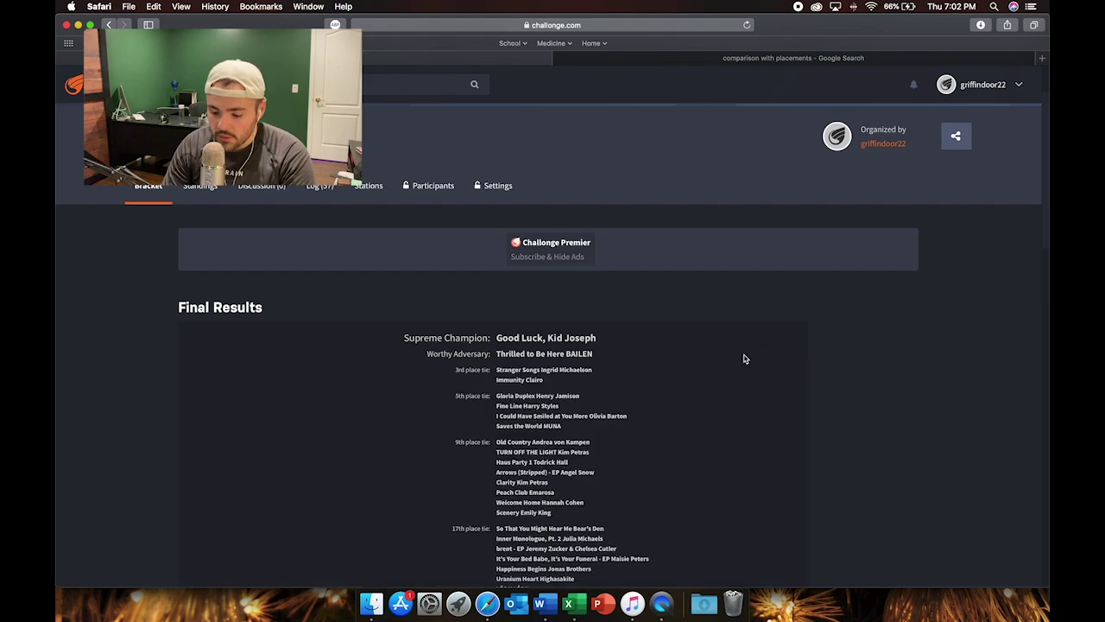
{"action": "scroll", "coordinate": [598, 380], "scroll_direction": "down", "scroll_amount": 5}
{"action": "scroll", "coordinate": [598, 379], "scroll_direction": "up", "scroll_amount": 6}
{"action": "scroll", "coordinate": [596, 378], "scroll_direction": "down", "scroll_amount": 4}
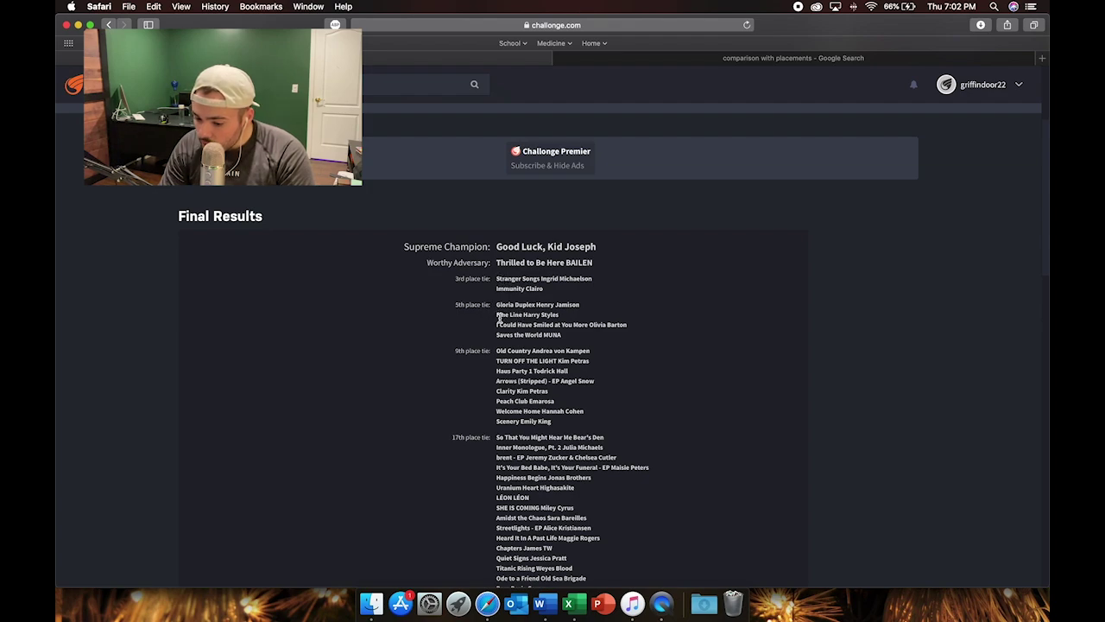
{"action": "left_click_drag", "start_coordinate": [498, 337], "coordinate": [539, 320]}
{"action": "left_click", "coordinate": [539, 321]}
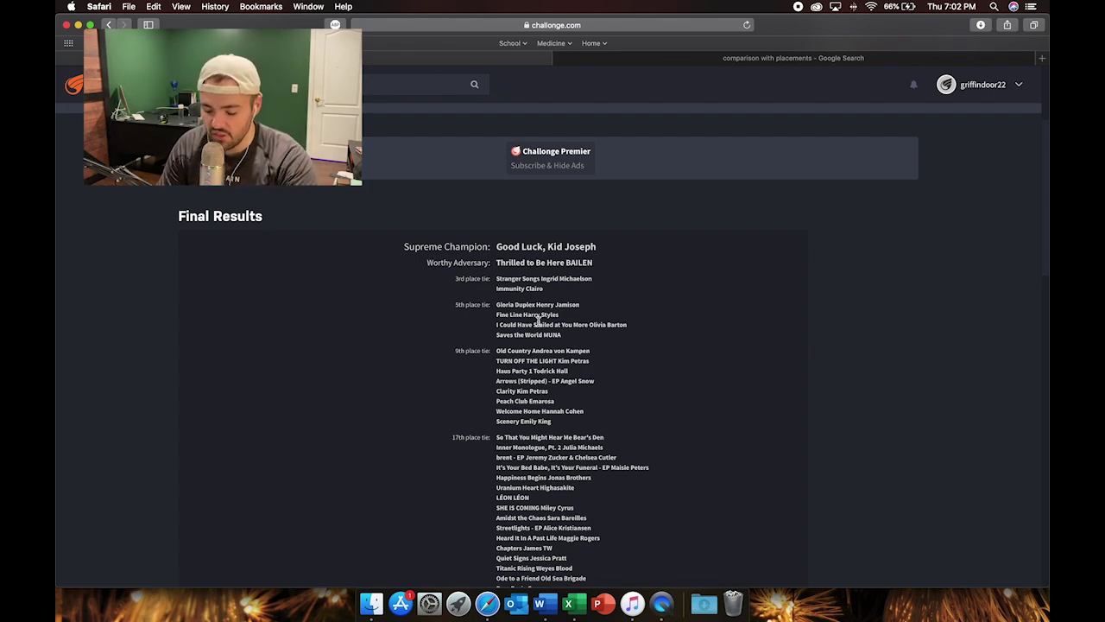